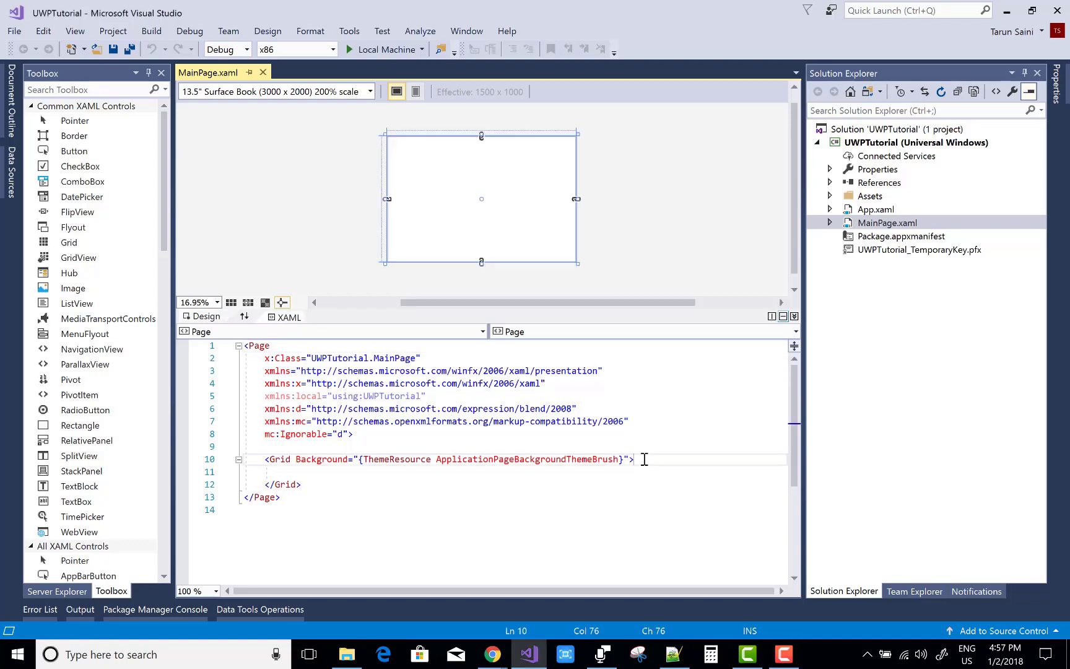
# Start a StackPanel named st1 in the Grid with margin 30 and vertical orientation
pyautogui.press('Return')
pyautogui.press('Return')
pyautogui.press('Return')
pyautogui.click(292, 473)
pyautogui.write('<')
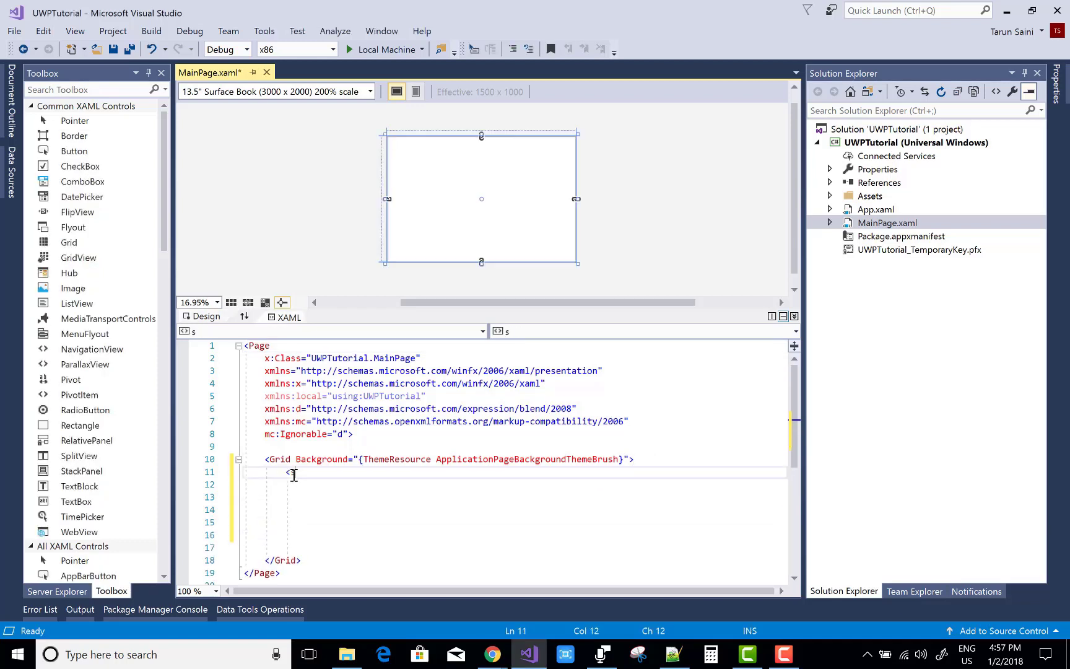
pyautogui.write('Stack')
pyautogui.press('Tab')
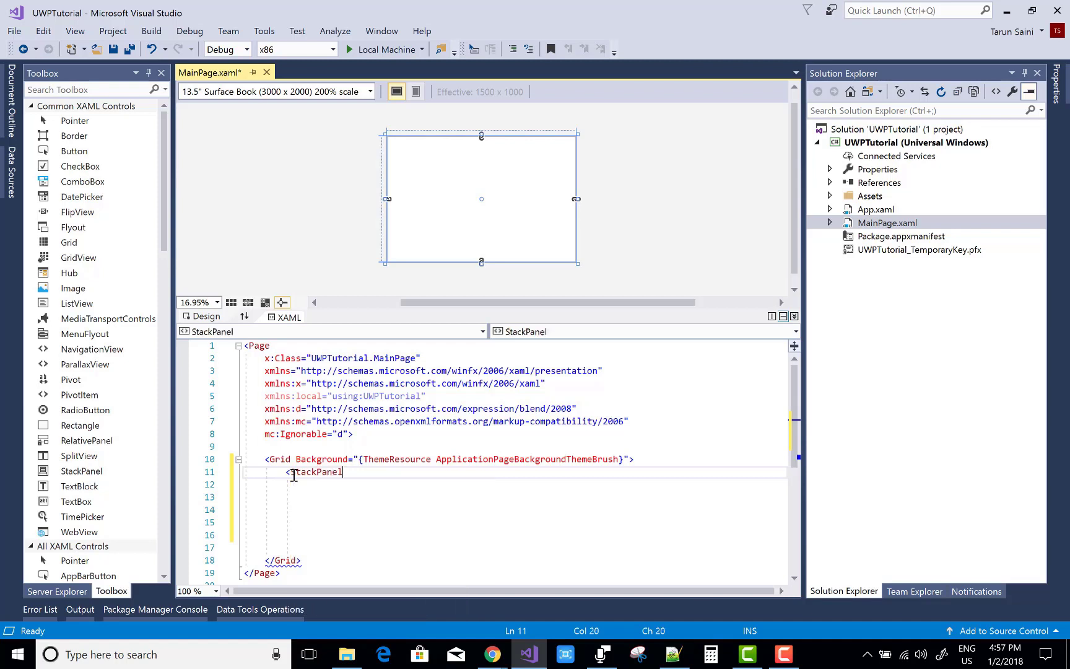
pyautogui.write(' x:name')
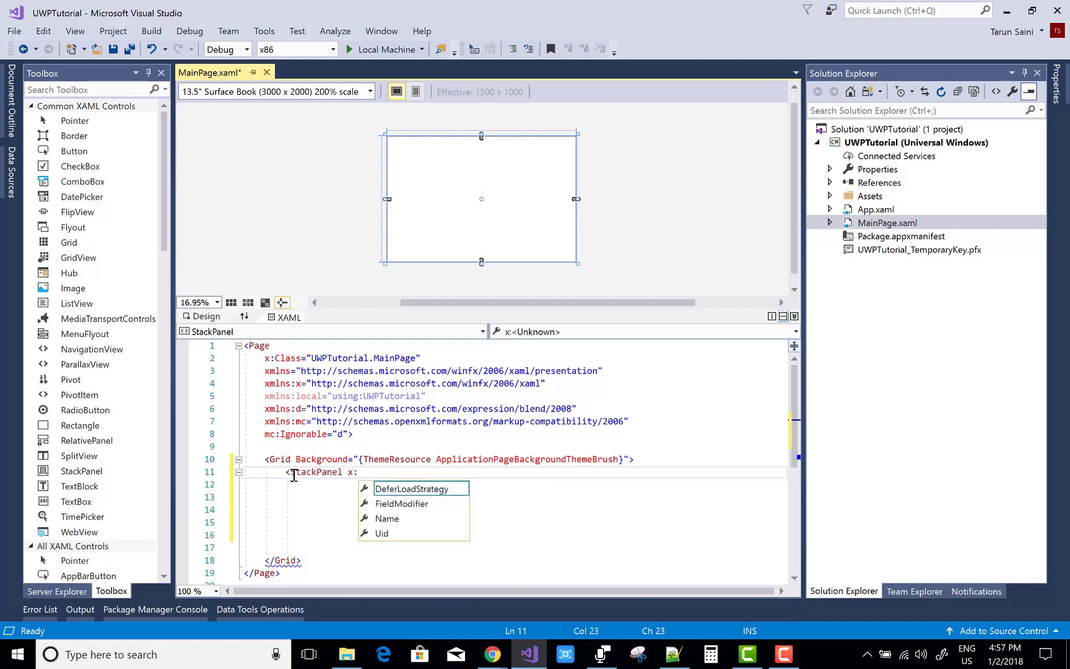
pyautogui.press('Tab')
pyautogui.write('="s')
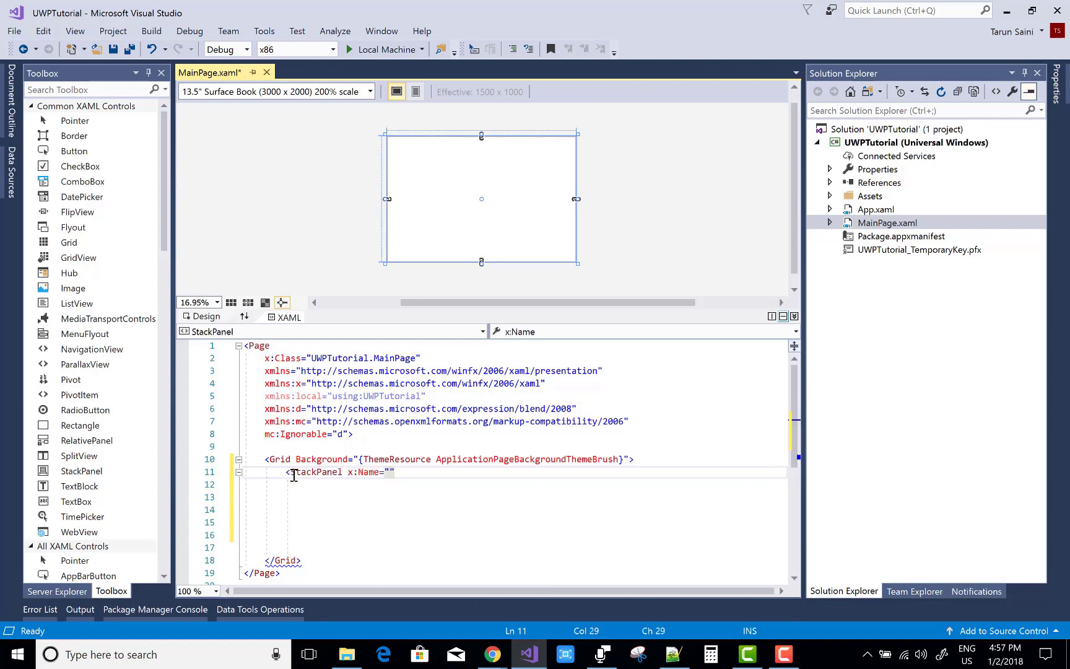
pyautogui.write('t1"')
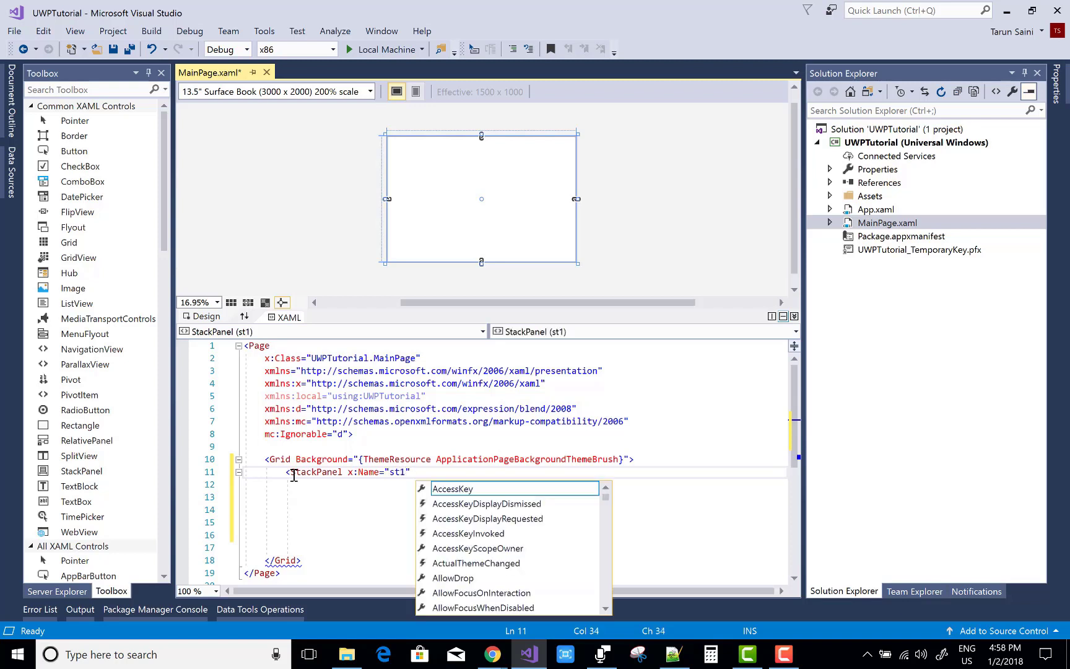
pyautogui.write(' mar')
pyautogui.press('Tab')
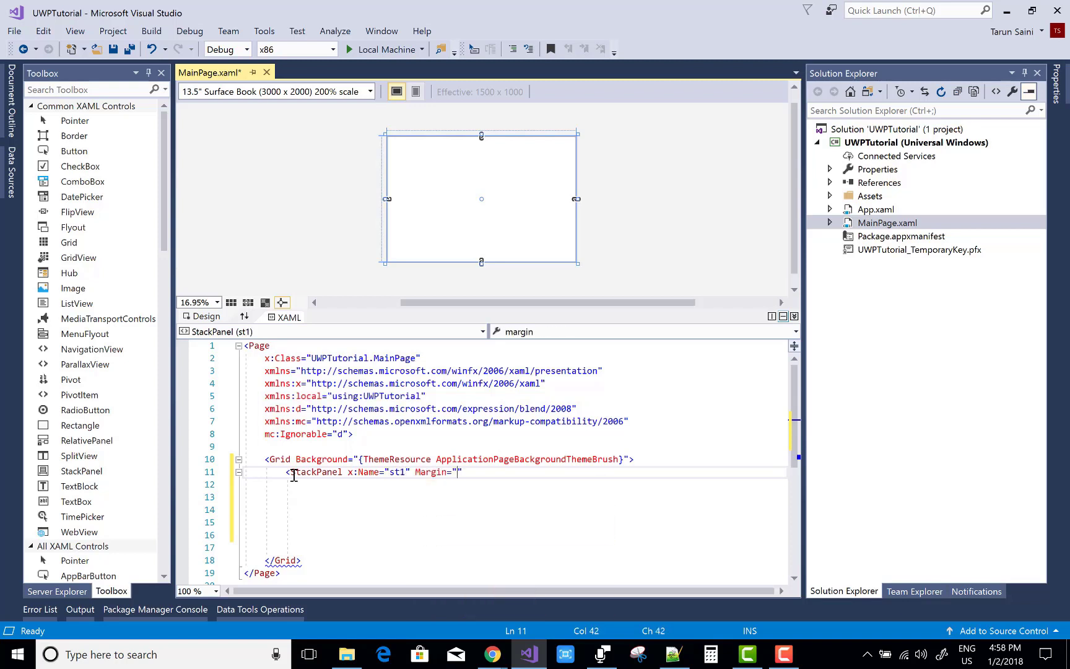
pyautogui.write('30')
pyautogui.press('Right')
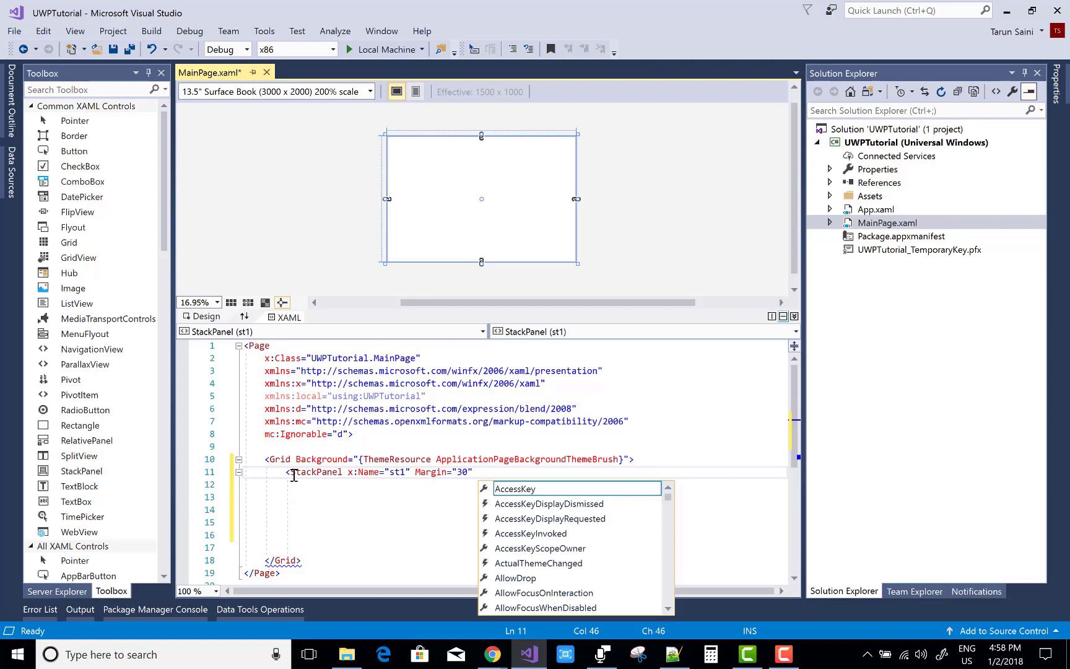
pyautogui.write('ori')
pyautogui.press('Tab')
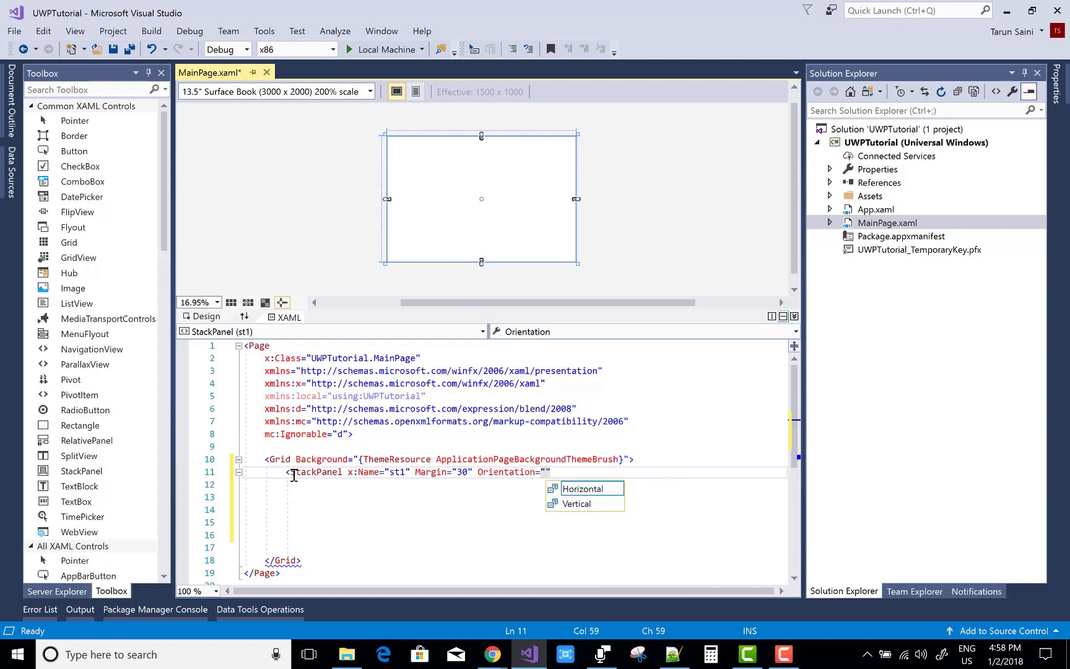
pyautogui.press('Down')
pyautogui.press('Down')
pyautogui.press('Tab')
pyautogui.press('Right')
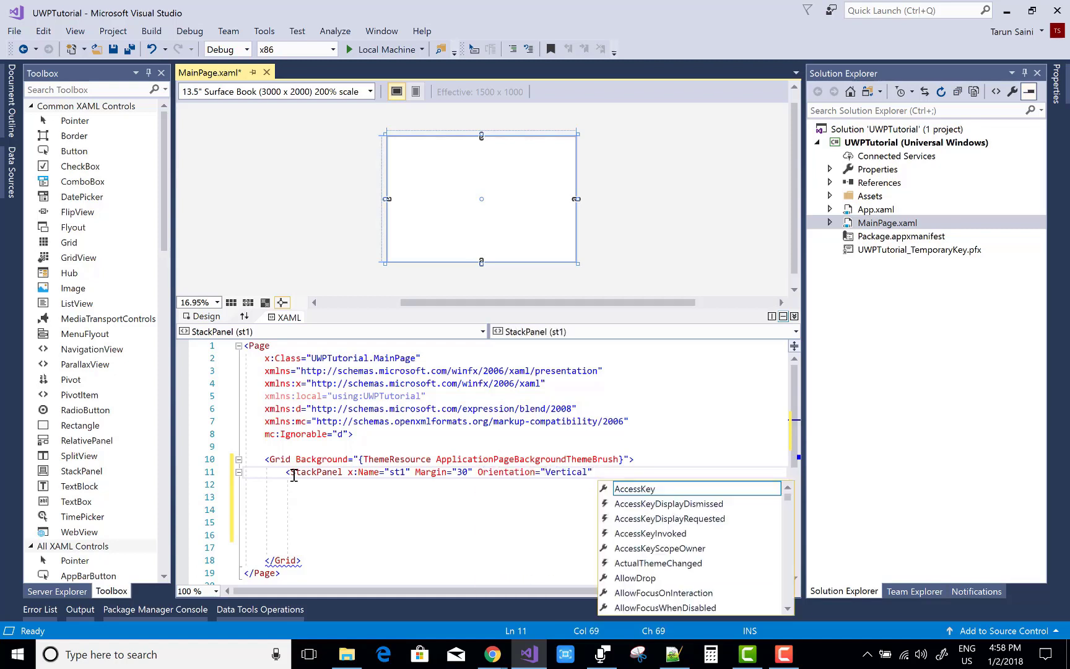
pyautogui.write('ba')
# Give st1 an Aqua background and padding 30, leaving an empty line inside it
pyautogui.press('Tab')
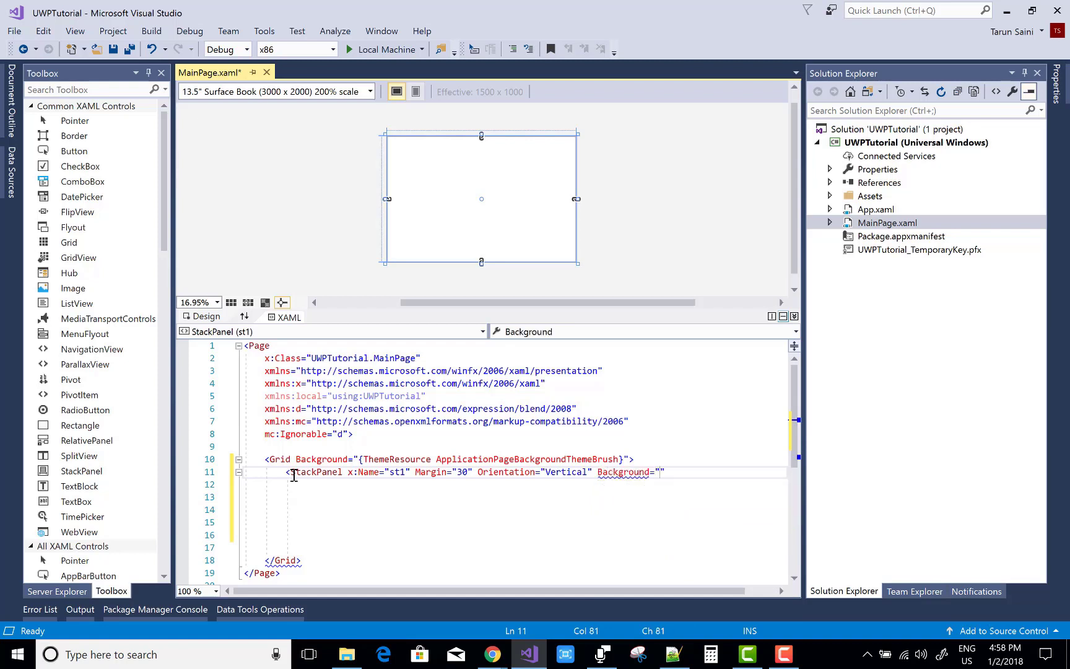
pyautogui.press('Down')
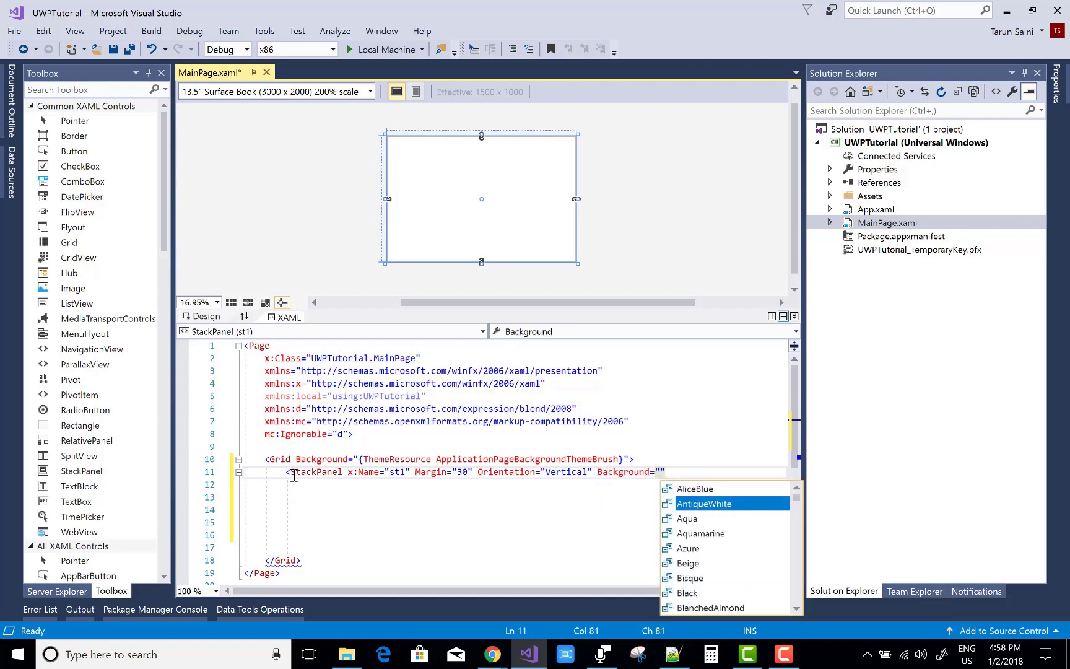
pyautogui.press('Down')
pyautogui.press('Tab')
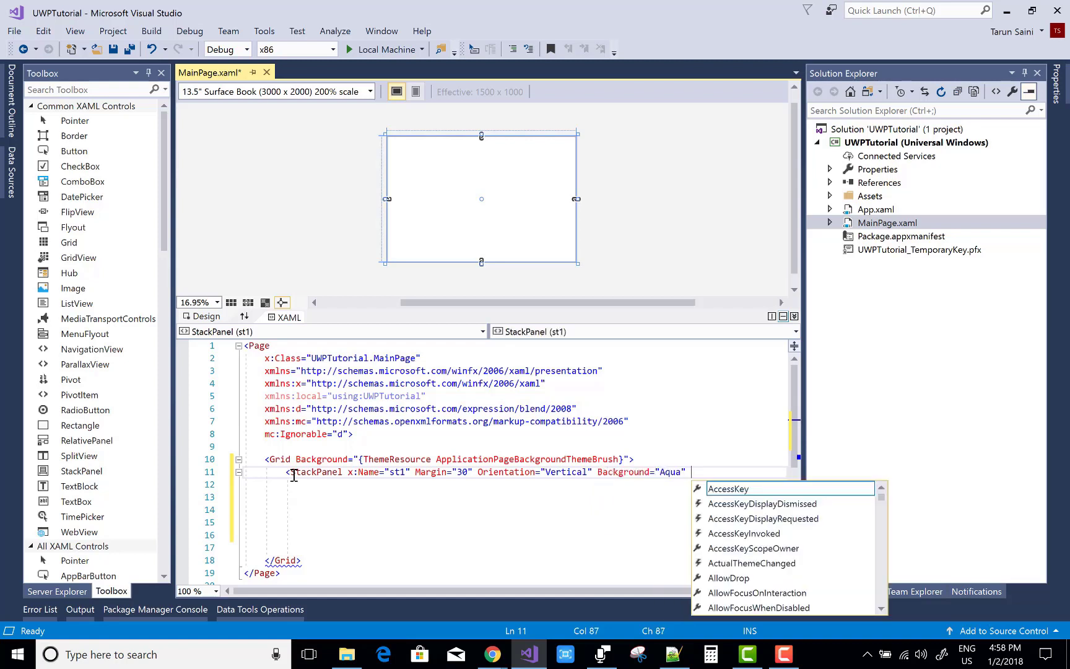
pyautogui.write('padd')
pyautogui.press('Tab')
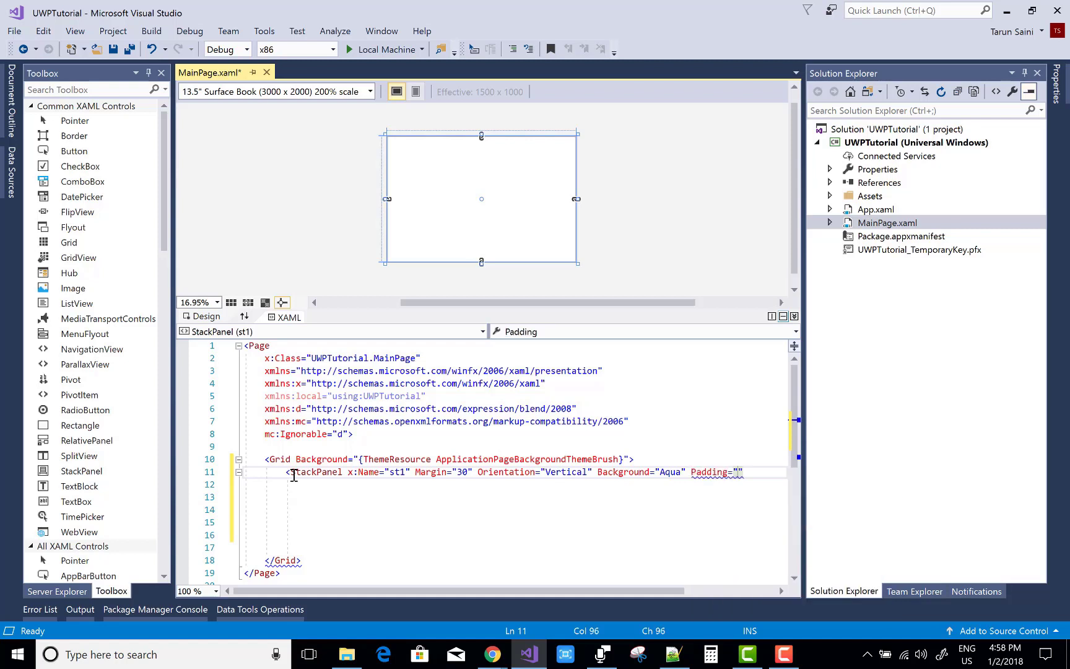
pyautogui.write('30')
pyautogui.press('End')
pyautogui.write('>')
pyautogui.press('Return')
pyautogui.press('Return')
pyautogui.press('Return')
pyautogui.press('Return')
pyautogui.press('Return')
pyautogui.press('Return')
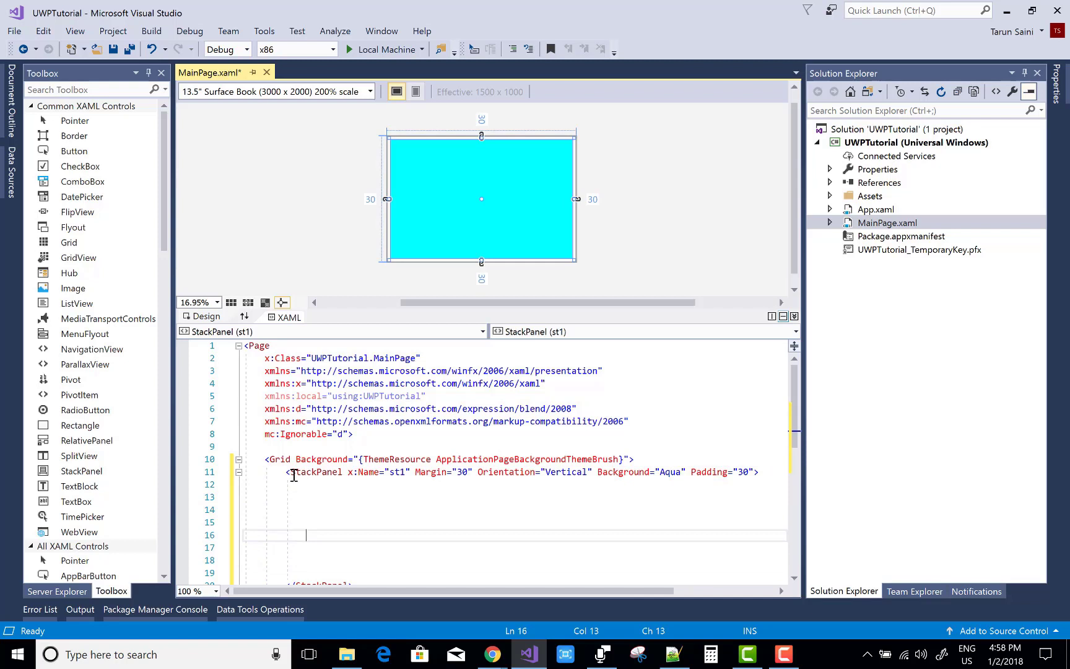
# Write a Button with Content 'Click' and Margin 30 inside st1, removing a stray quote
pyautogui.press('Up')
pyautogui.press('Up')
pyautogui.press('Up')
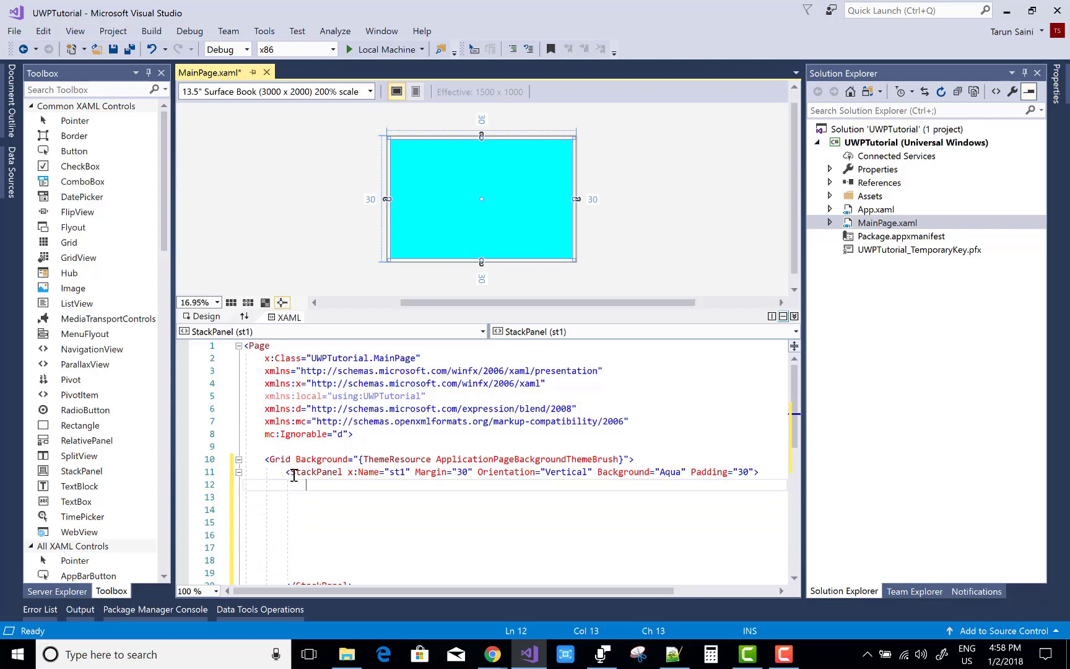
pyautogui.write('<Bu')
pyautogui.press('Tab')
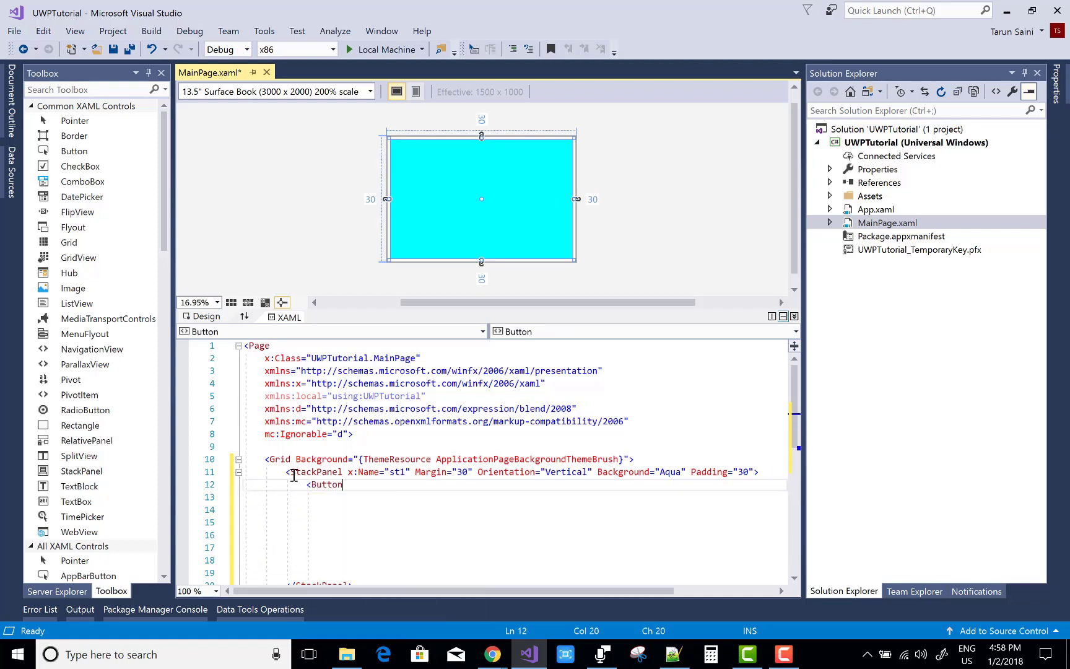
pyautogui.write('conte')
pyautogui.press('Tab')
pyautogui.write('=')
pyautogui.write('Click')
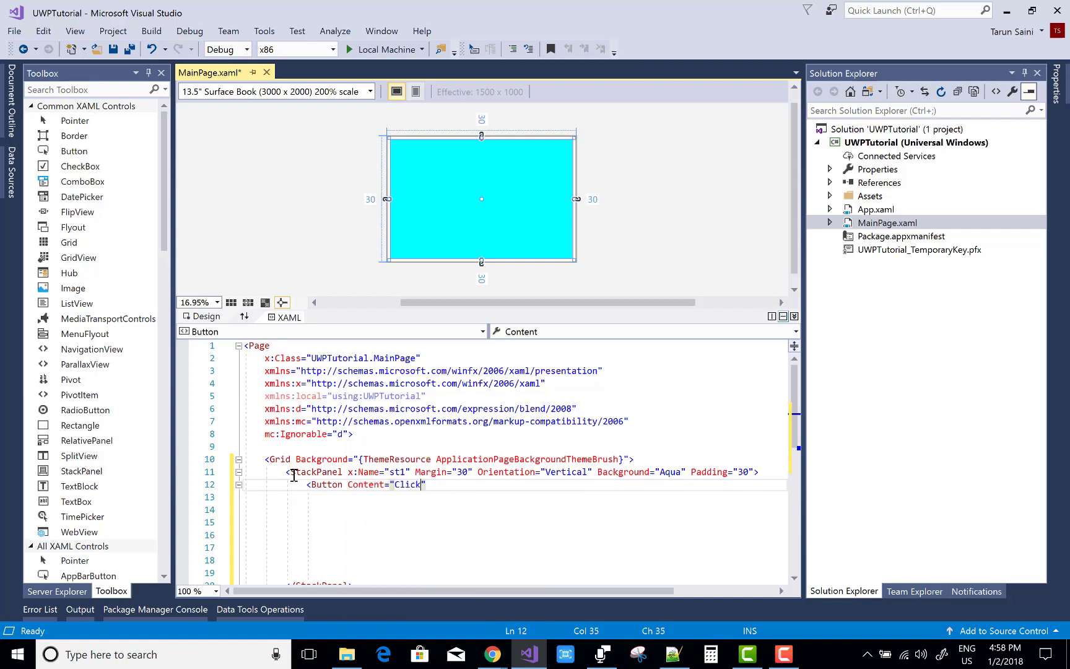
pyautogui.write('" mar')
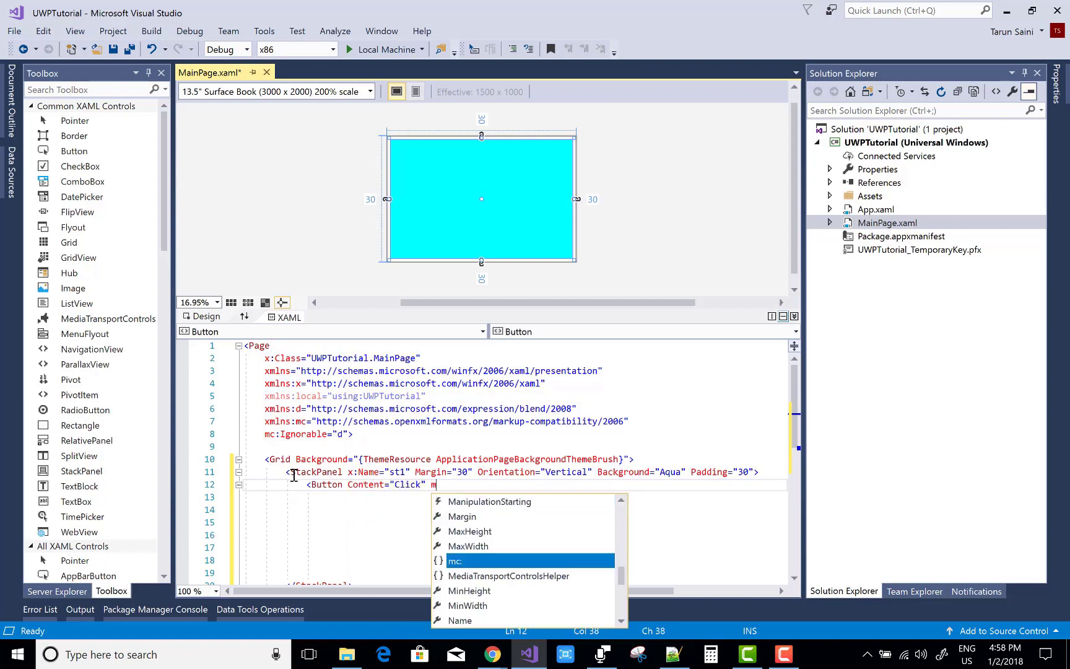
pyautogui.press('Tab')
pyautogui.write('="')
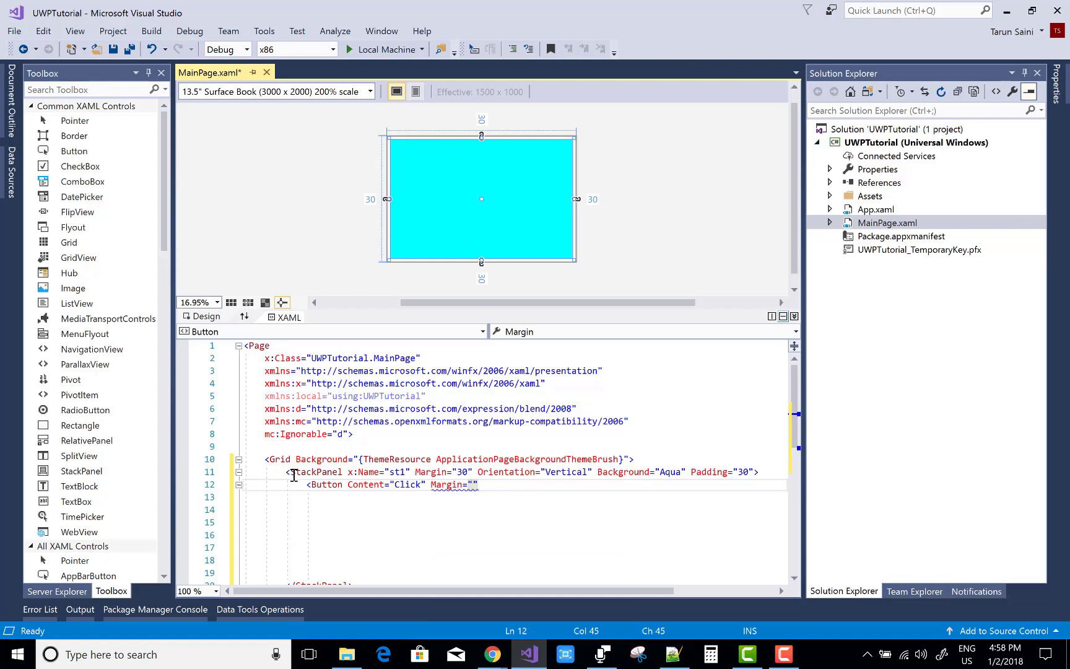
pyautogui.write('30')
pyautogui.write('"')
pyautogui.press('BackSpace')
pyautogui.write('"')
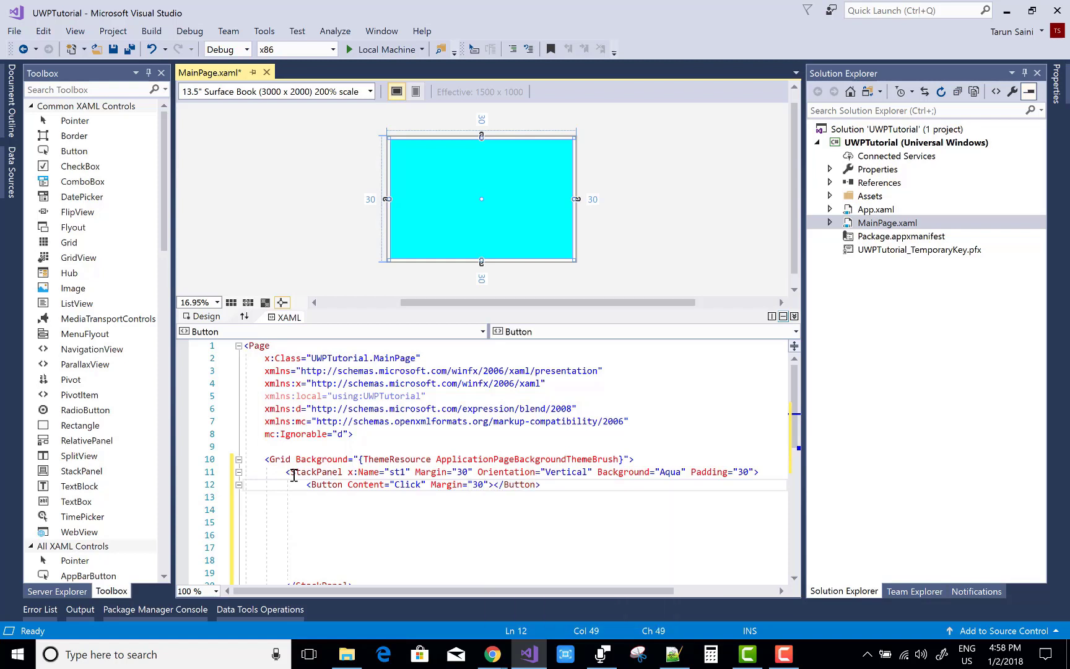
pyautogui.write('>')
# Add a Button.Flyout to the Click button containing a Flyout with Placement Right
pyautogui.press('Return')
pyautogui.press('Up')
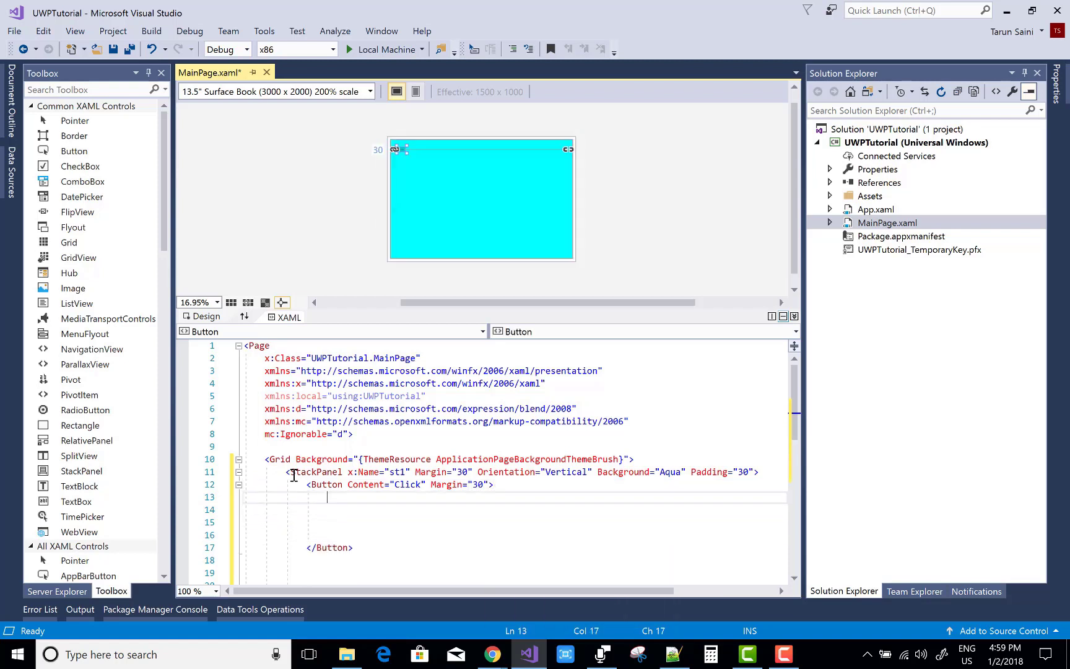
pyautogui.write('<Button')
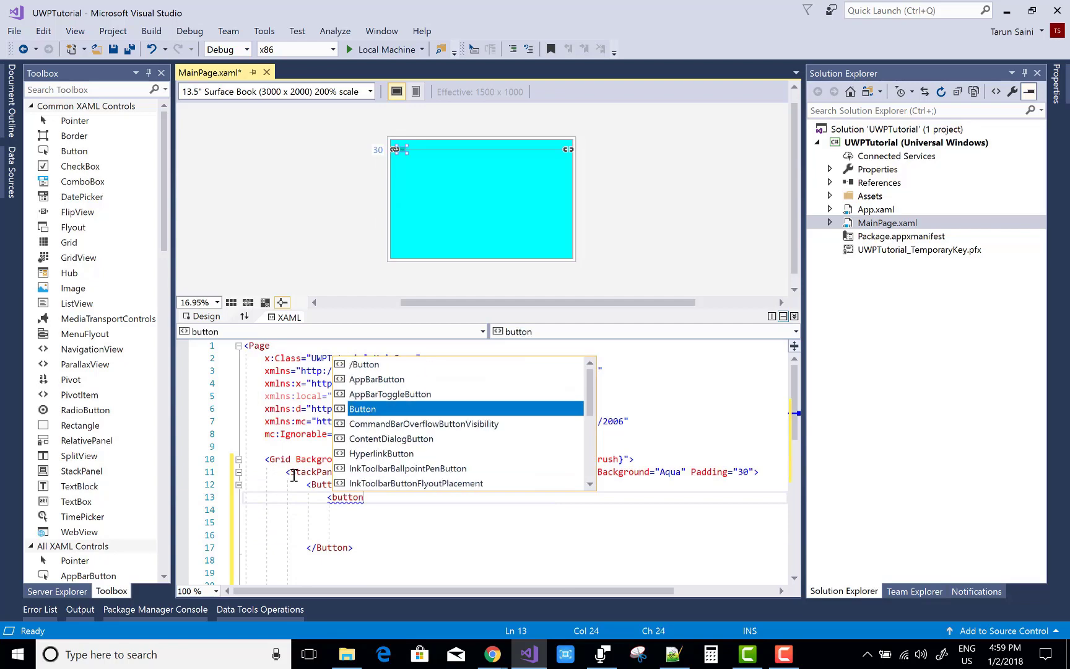
pyautogui.write('.fly')
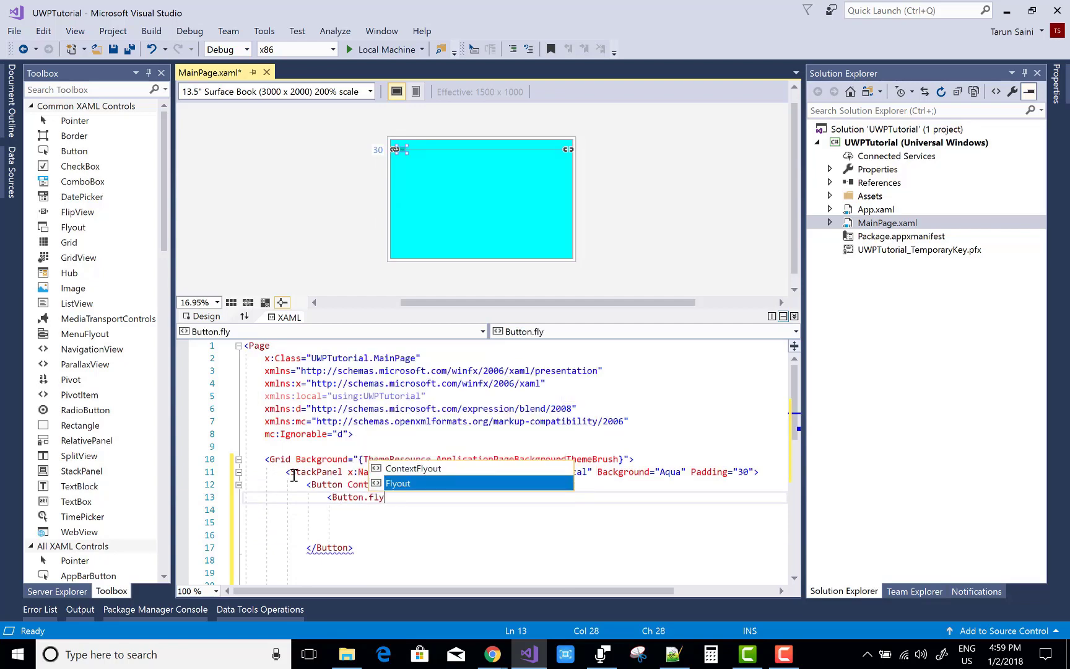
pyautogui.press('Tab')
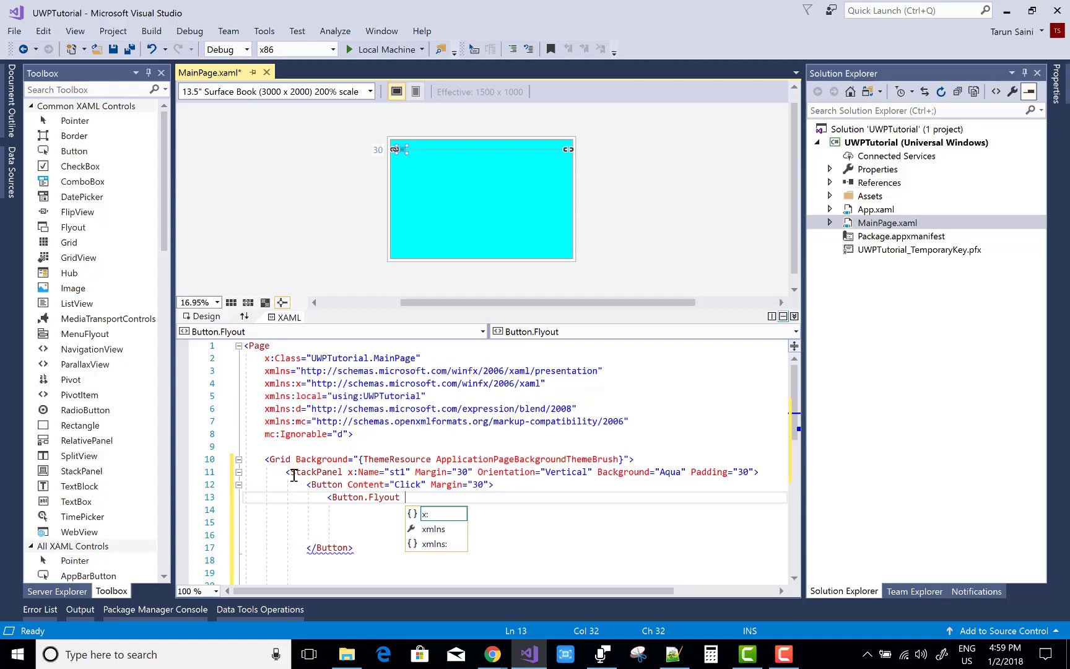
pyautogui.press('BackSpace')
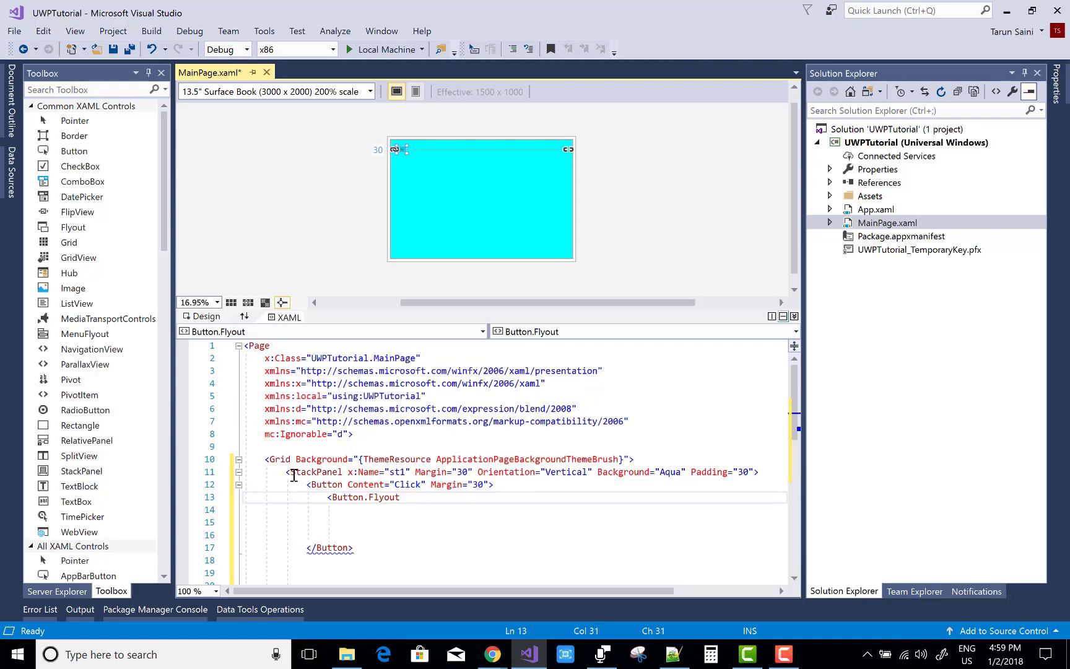
pyautogui.write('>')
pyautogui.press('Return')
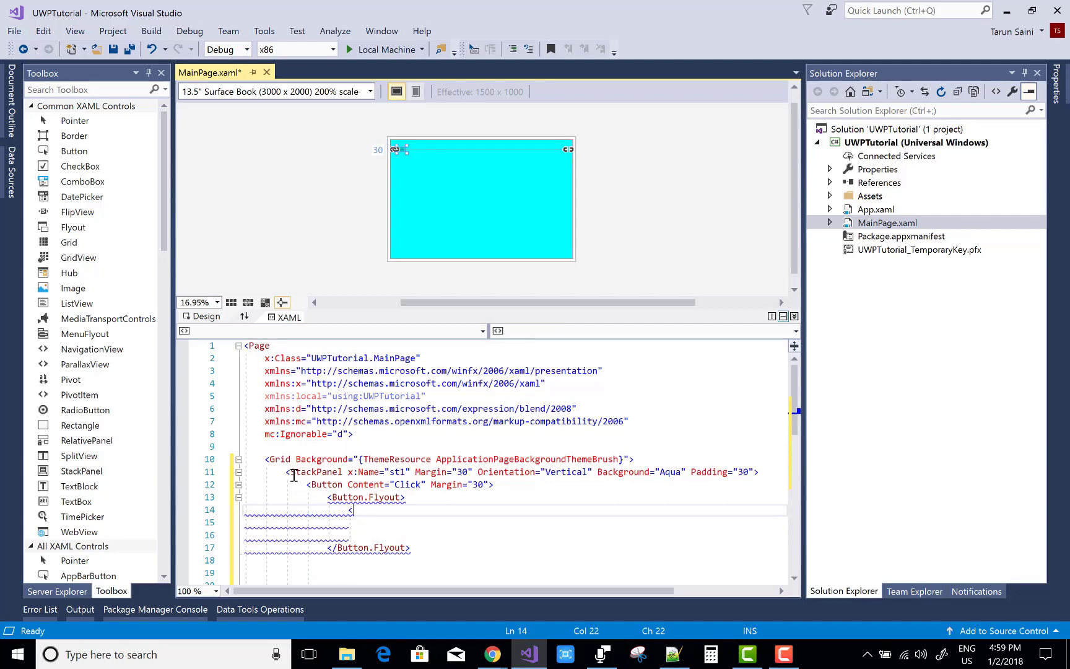
pyautogui.write('<Fl')
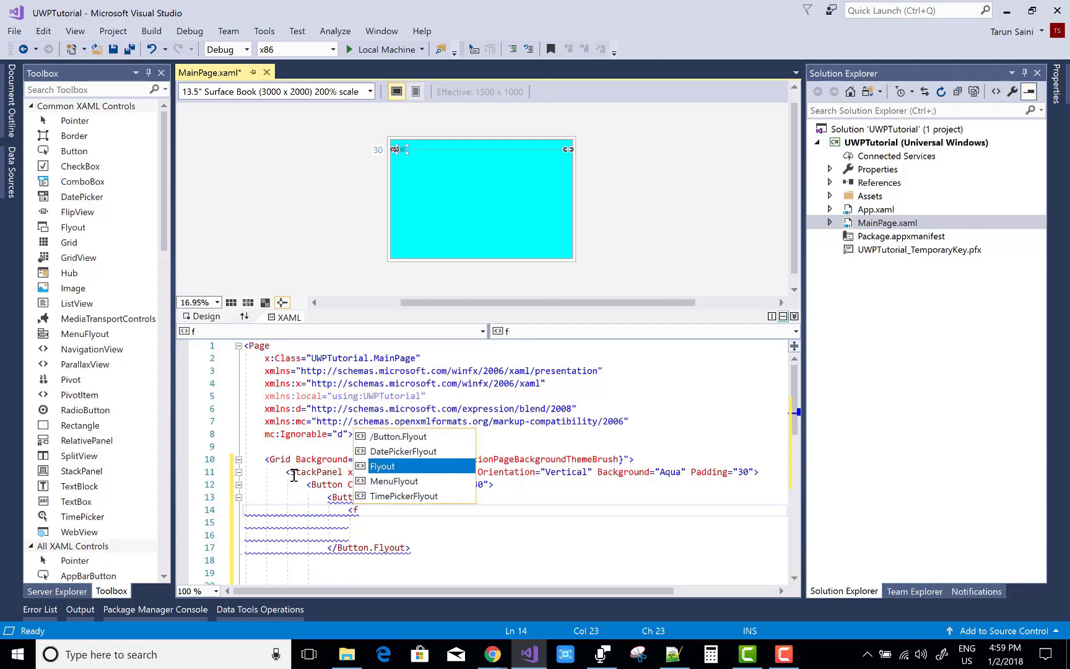
pyautogui.press('Tab')
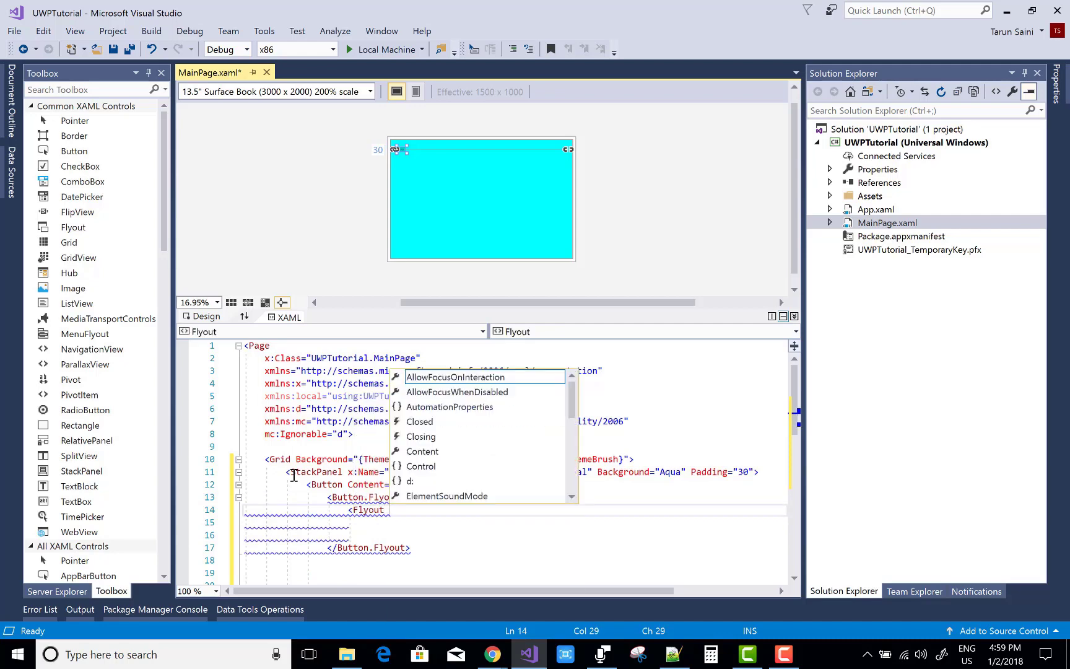
pyautogui.write('Pl')
pyautogui.press('Tab')
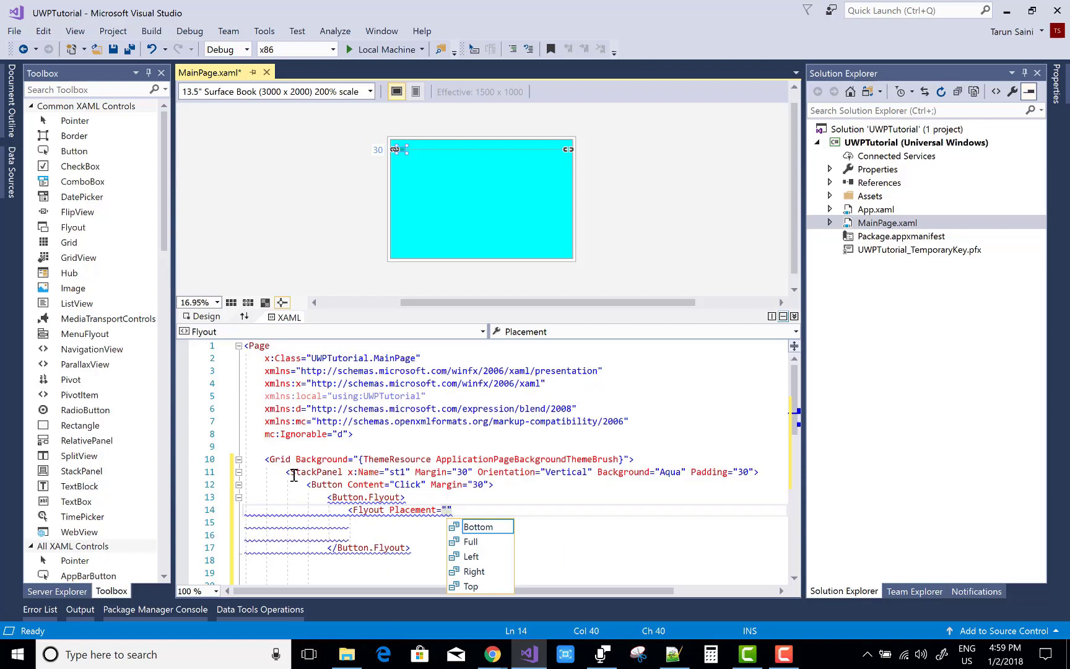
pyautogui.press('Down')
pyautogui.press('Down')
pyautogui.press('Down')
pyautogui.press('Tab')
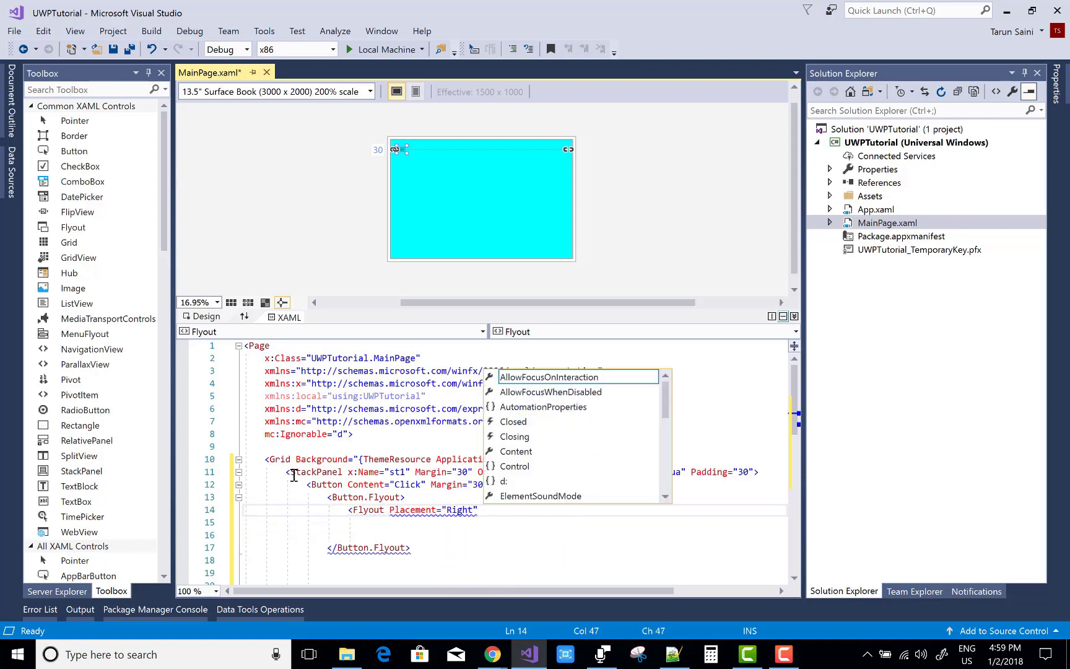
# Put a TextBlock with Text 'Example of Flyout' inside the Flyout
pyautogui.press('BackSpace')
pyautogui.write('>')
pyautogui.press('Return')
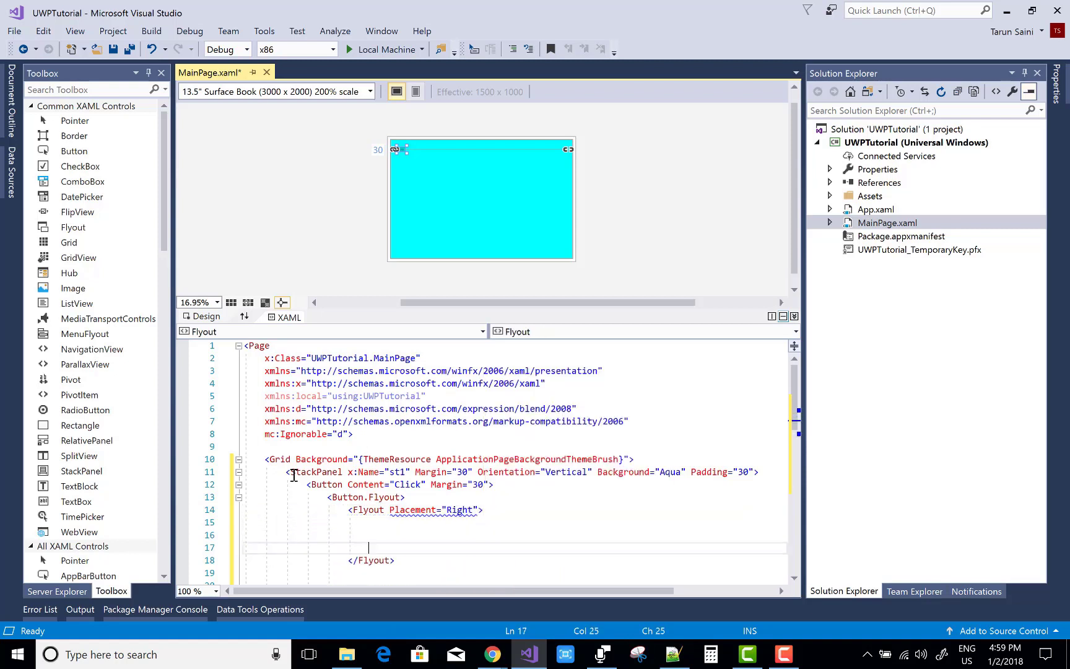
pyautogui.write('<')
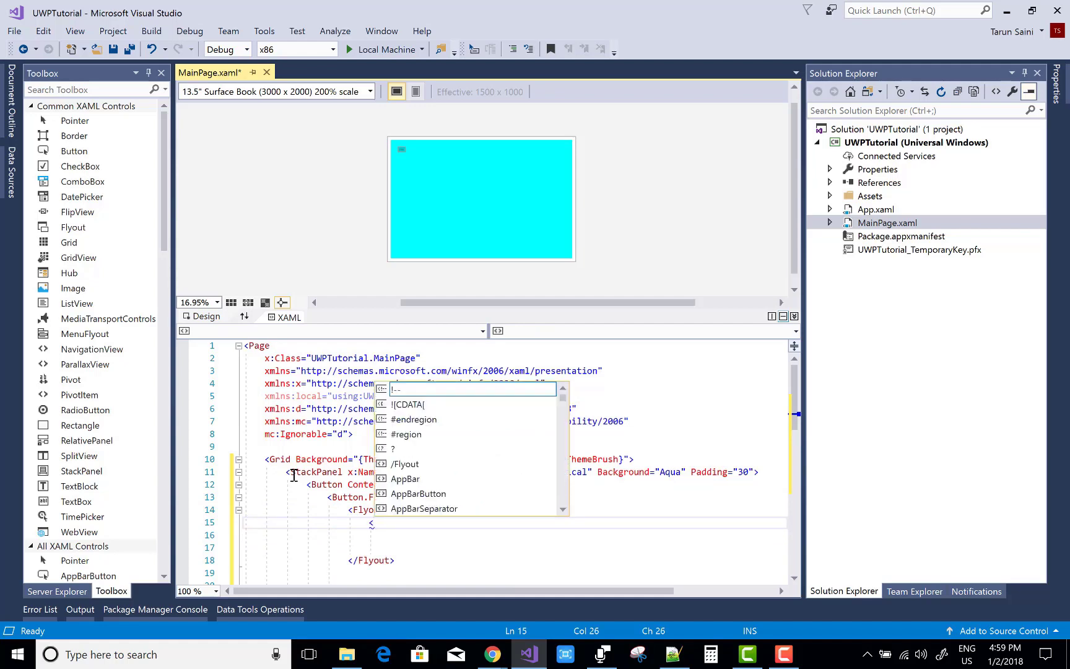
pyautogui.write('tex')
pyautogui.press('Tab')
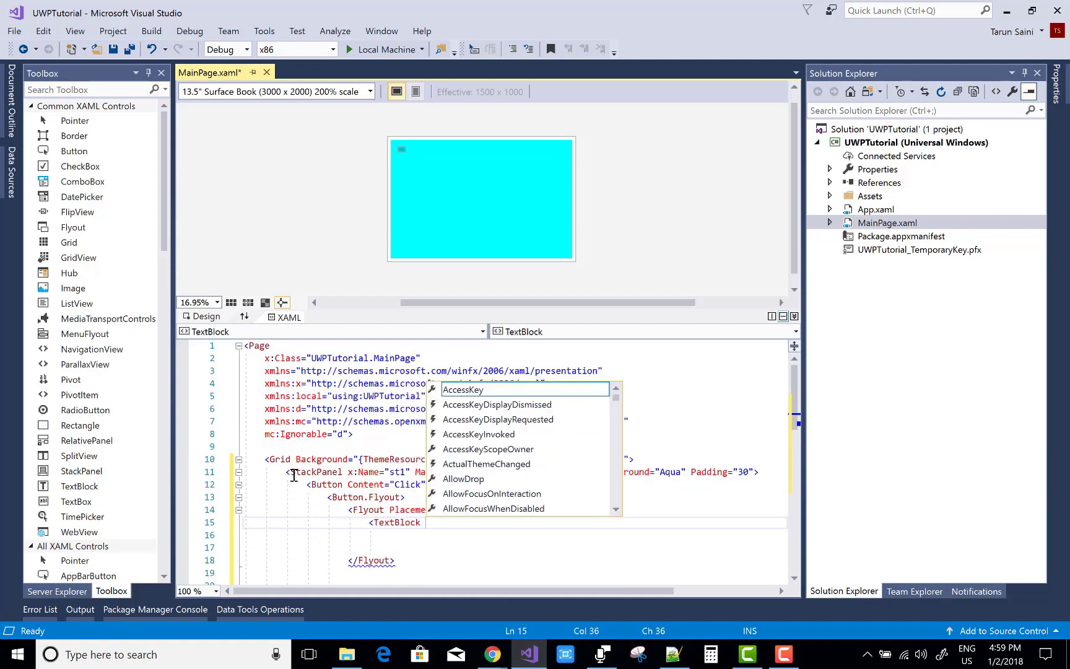
pyautogui.write('tex')
pyautogui.press('Tab')
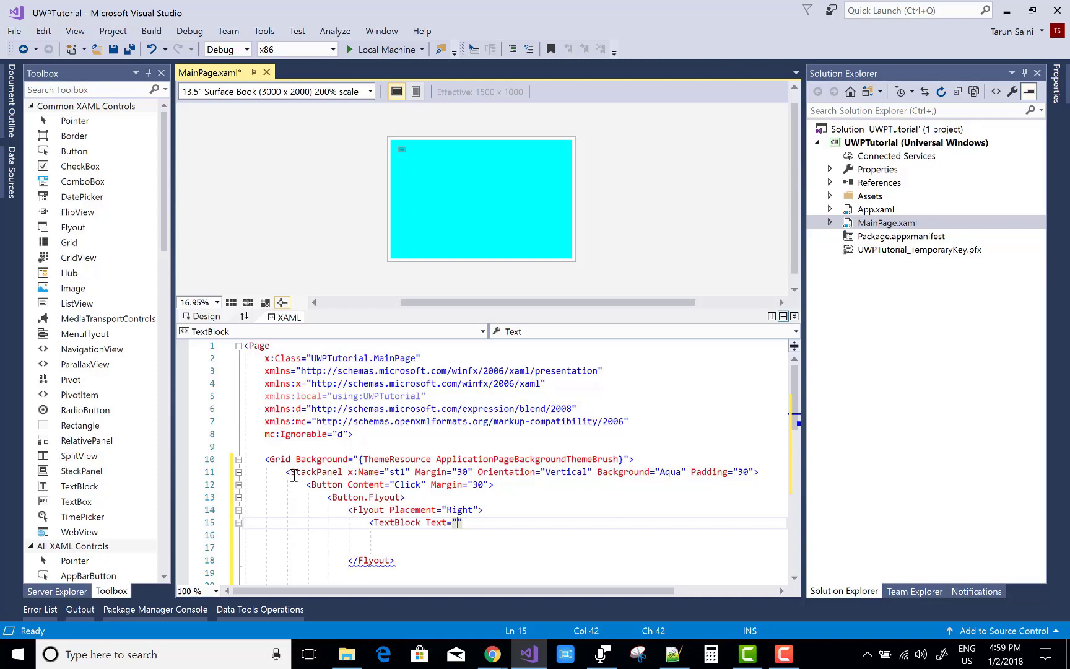
pyautogui.write('E')
pyautogui.write('xample of F')
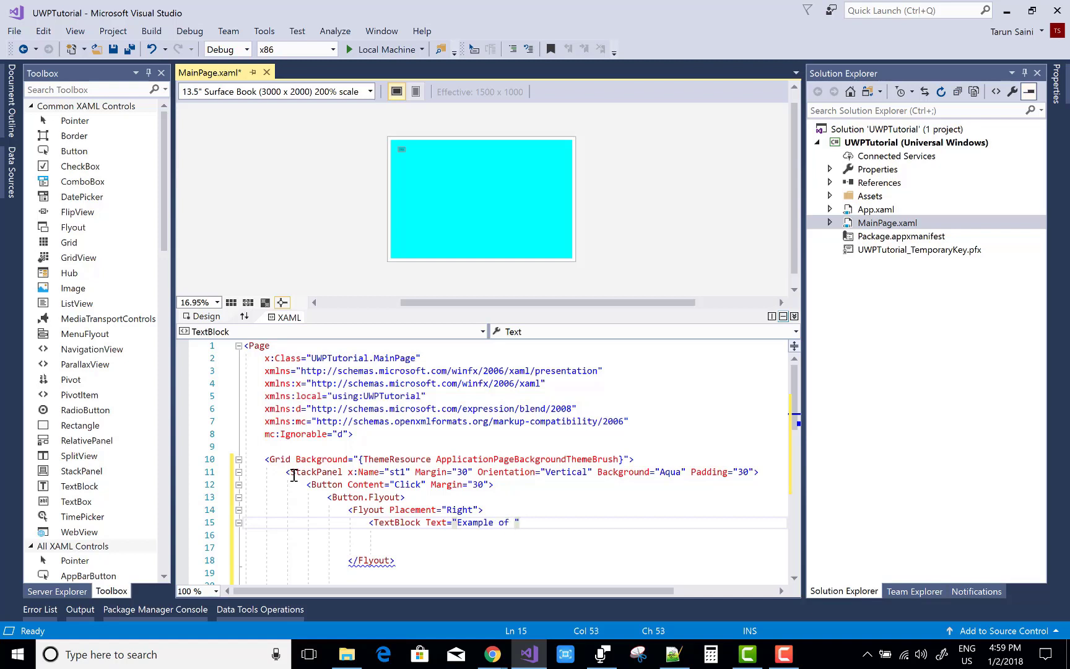
pyautogui.write('lyout"')
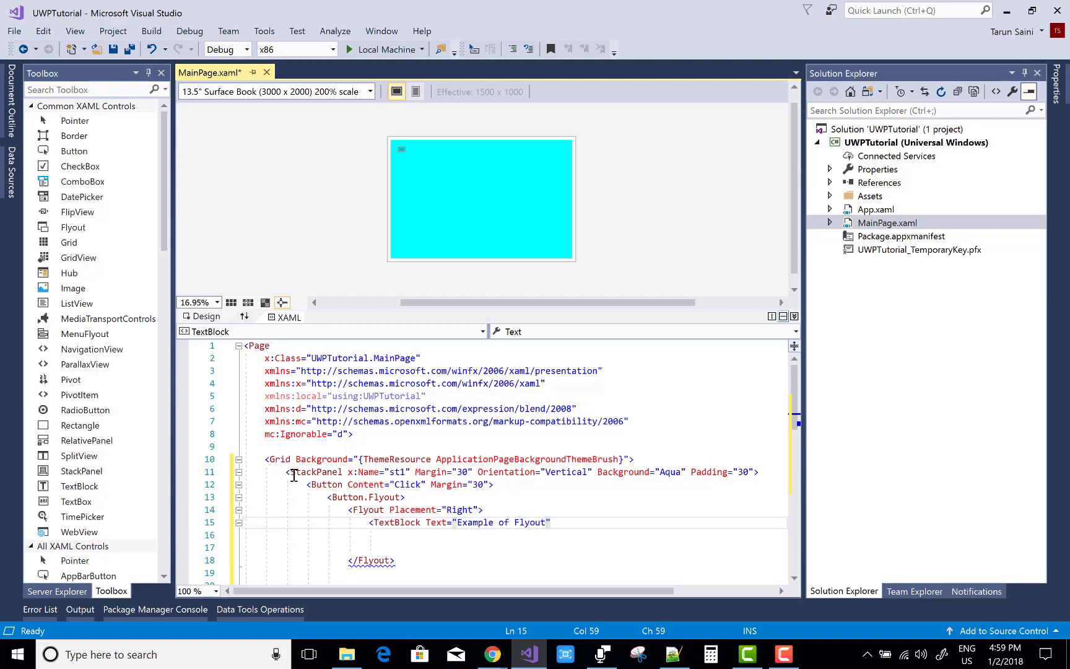
pyautogui.write('/>')
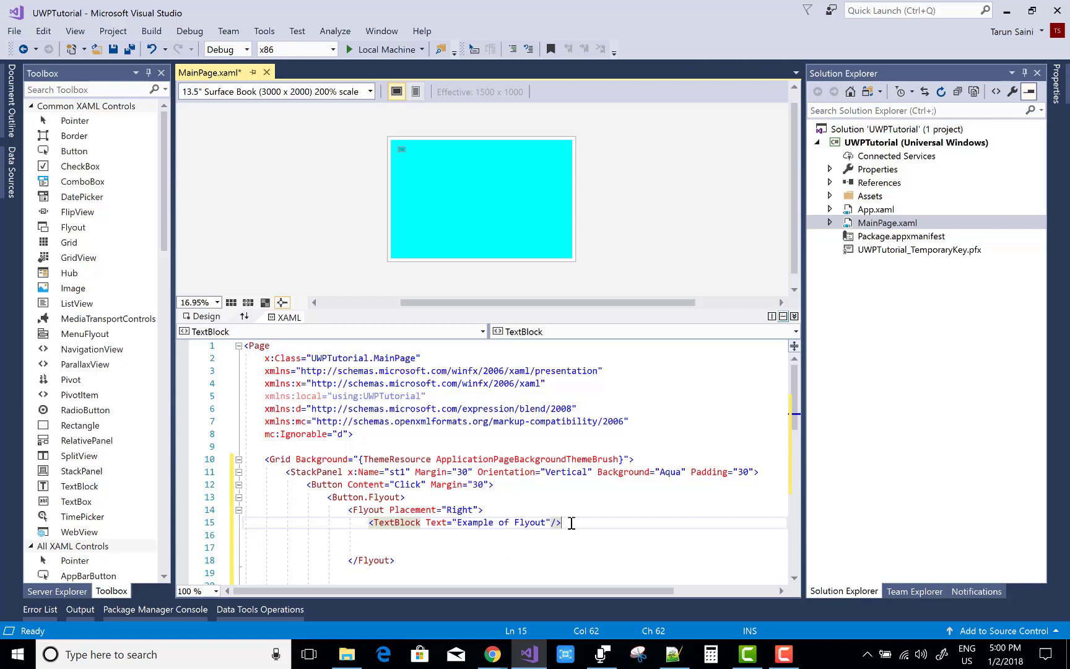
# Delete the leftover blank lines inside the flyout and the button
pyautogui.click(466, 549)
pyautogui.press('BackSpace')
pyautogui.press('BackSpace')
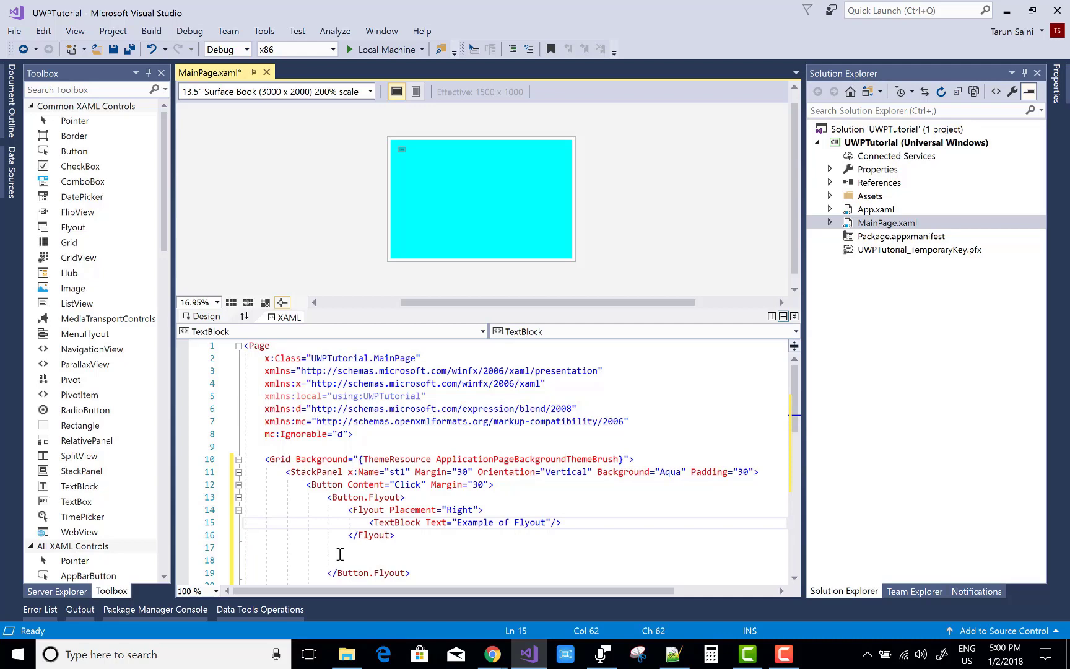
pyautogui.moveTo(351, 548); pyautogui.dragTo(325, 560)
pyautogui.press('Delete')
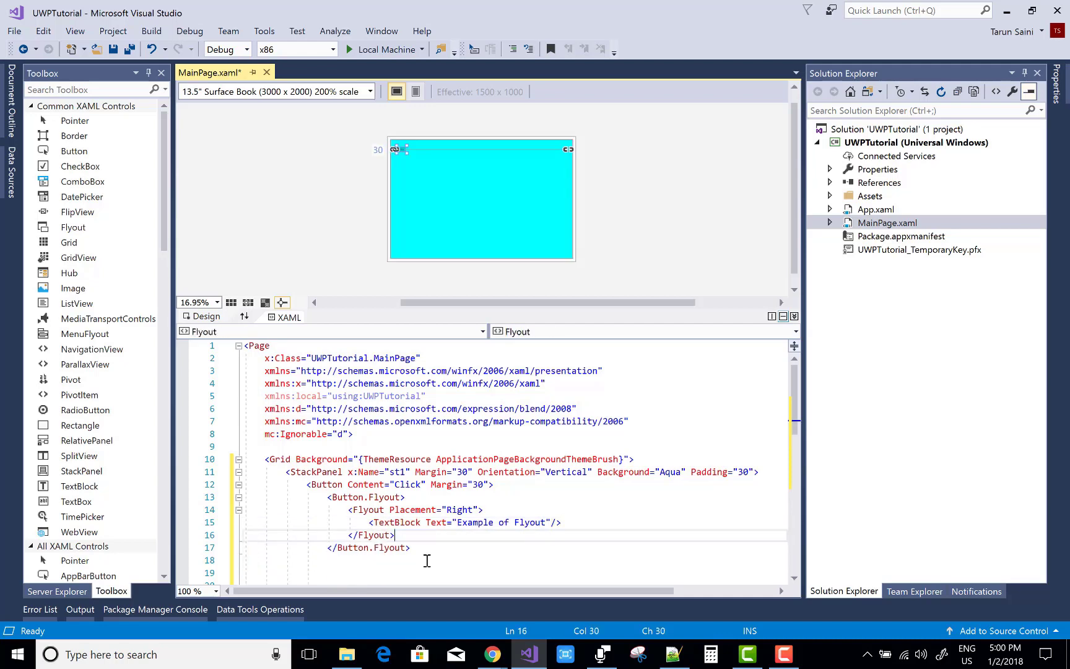
pyautogui.scroll(-3, 418, 501)
pyautogui.moveTo(427, 434); pyautogui.dragTo(334, 468)
pyautogui.press('Delete')
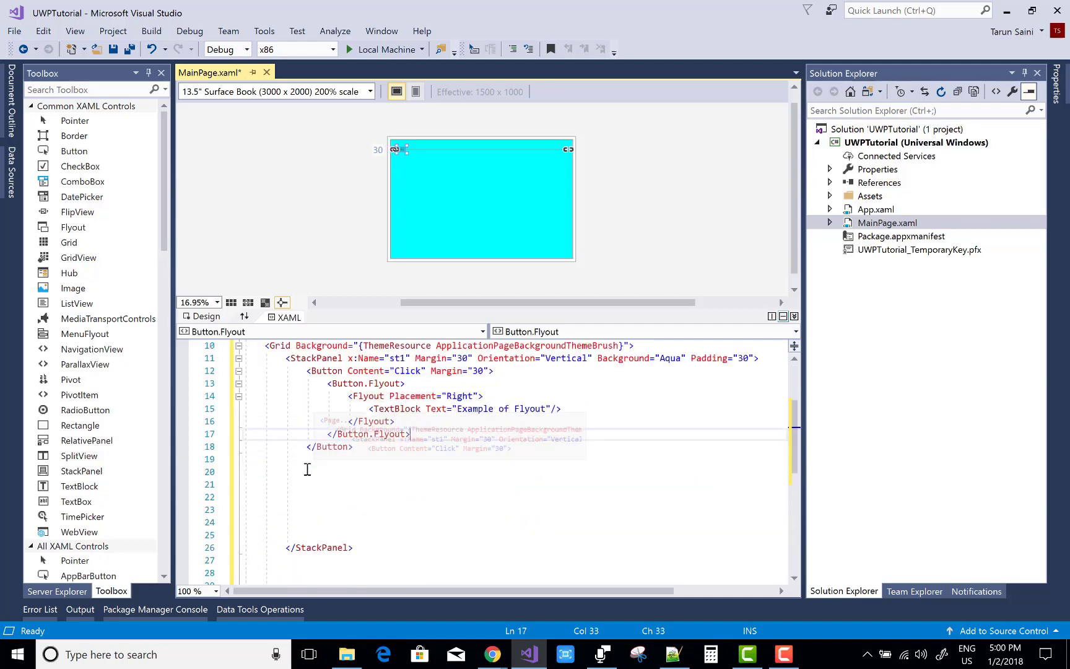
pyautogui.click(382, 451)
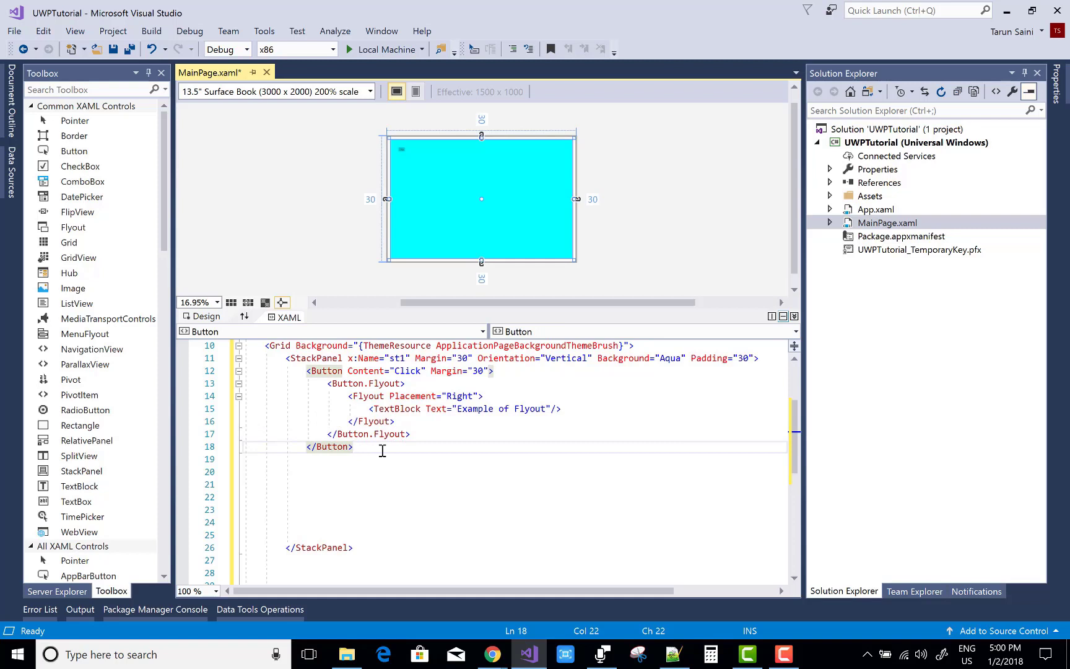
# Add a new folder named Images to the UWPTutorial project
pyautogui.press('Return')
pyautogui.write('<')
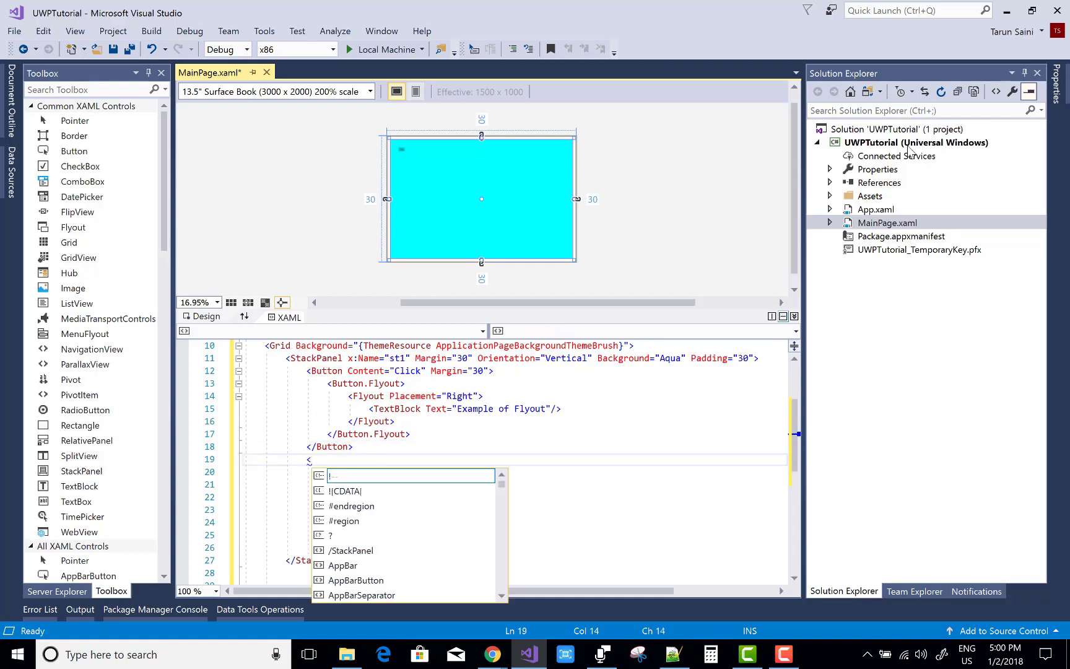
pyautogui.click(906, 145)
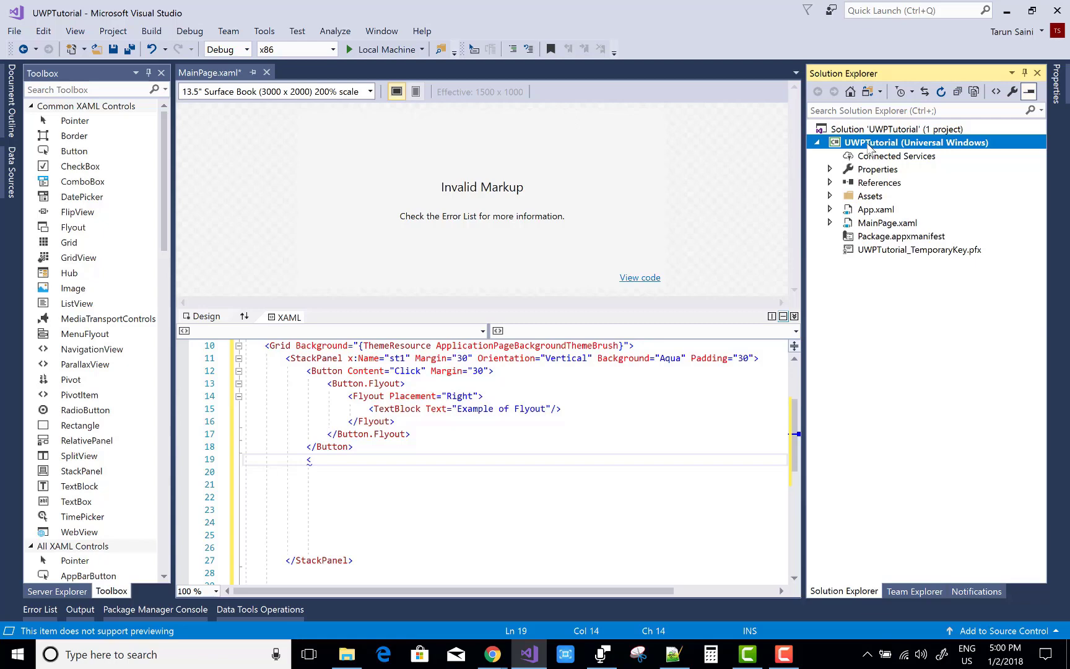
pyautogui.rightClick(869, 150)
pyautogui.moveTo(680, 305)
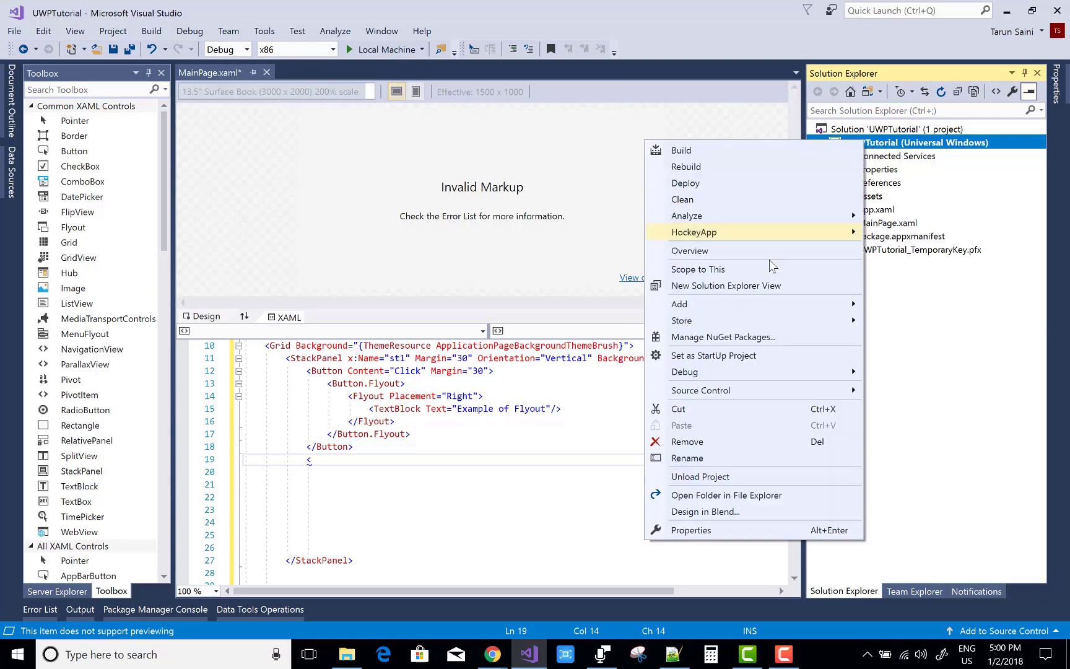
pyautogui.click(912, 338)
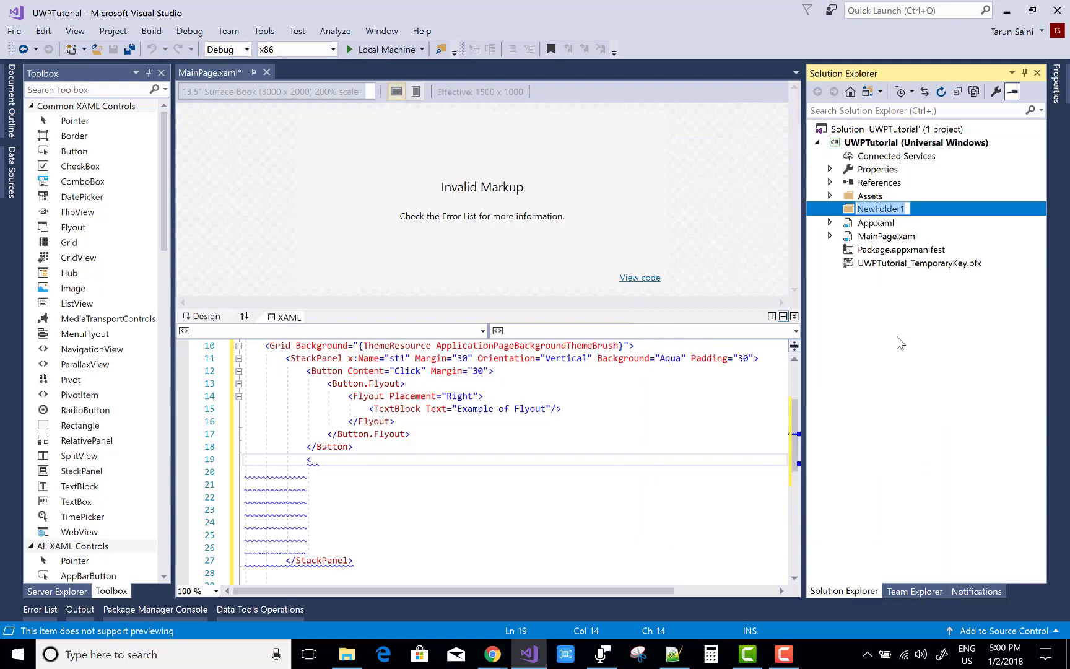
pyautogui.write('Images')
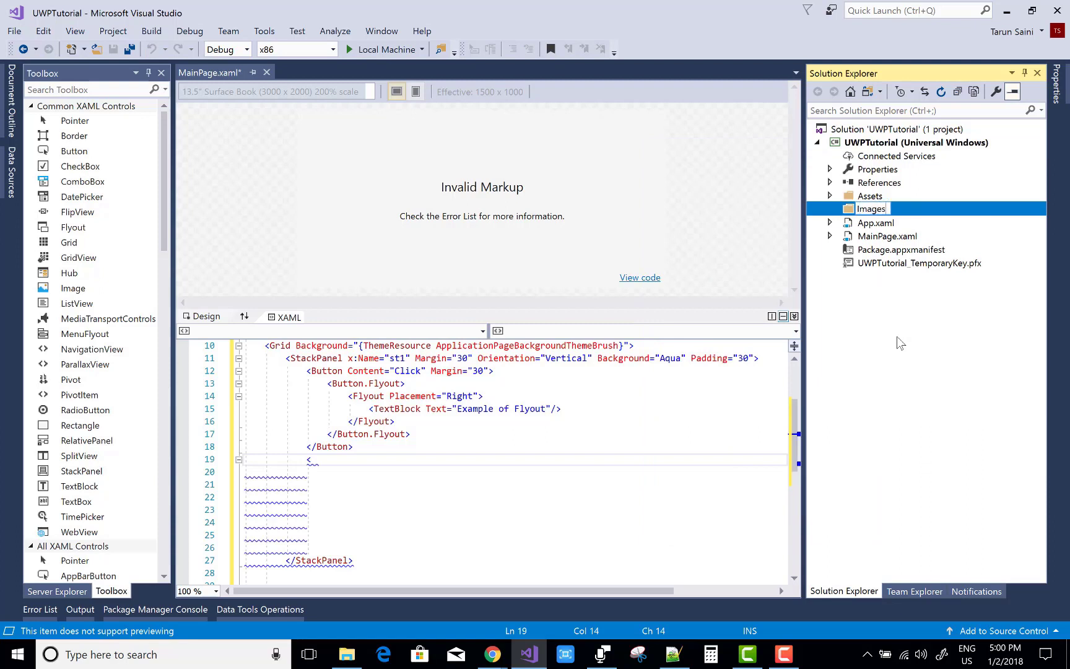
pyautogui.press('Return')
# Add the existing picture ACV Detox.PNG into the Images folder
pyautogui.rightClick(882, 213)
pyautogui.moveTo(691, 217)
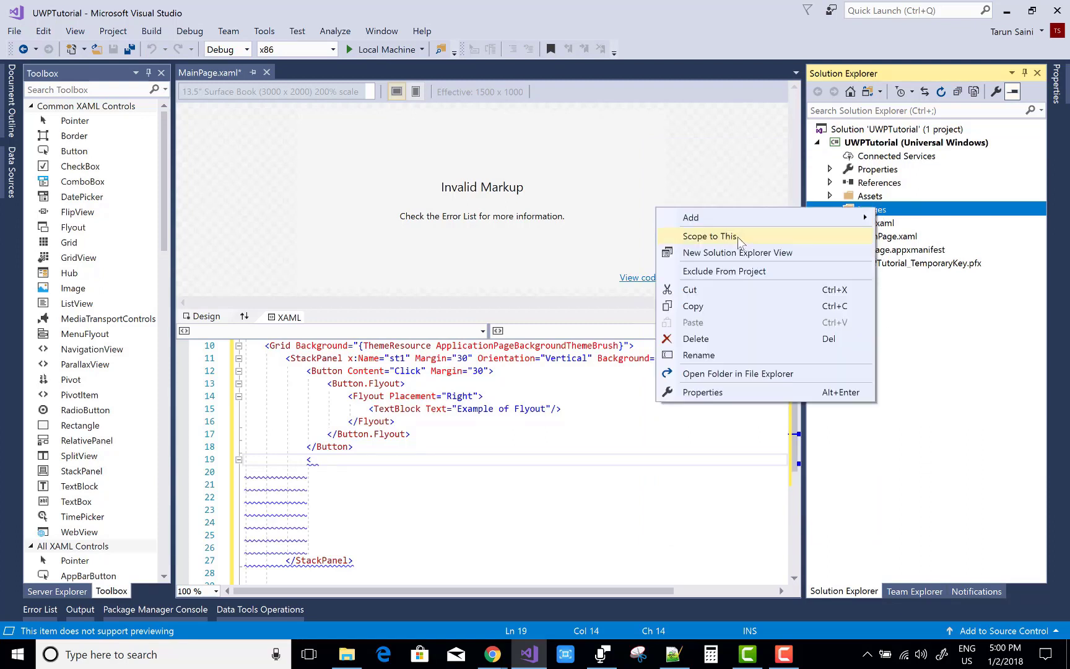
pyautogui.click(926, 236)
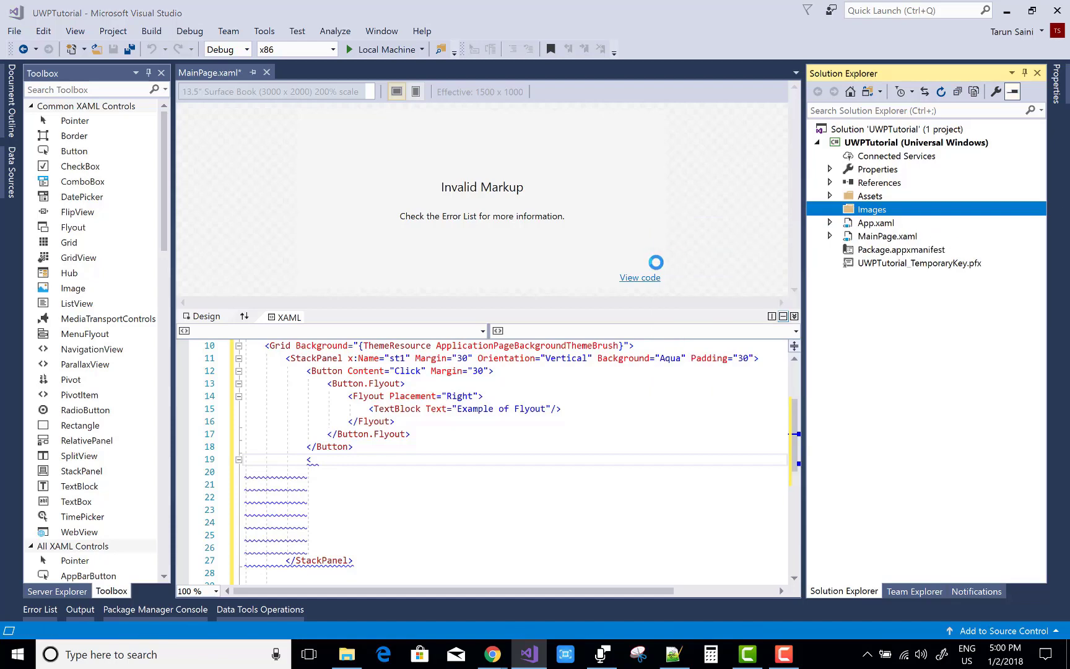
pyautogui.click(44, 179)
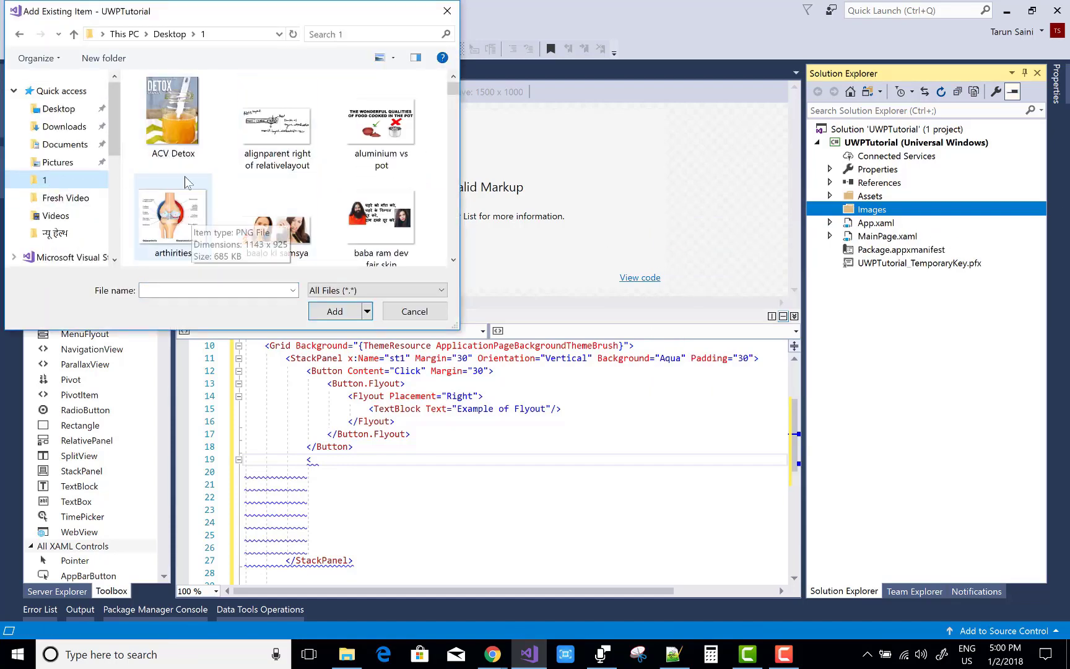
pyautogui.click(173, 118)
pyautogui.click(333, 312)
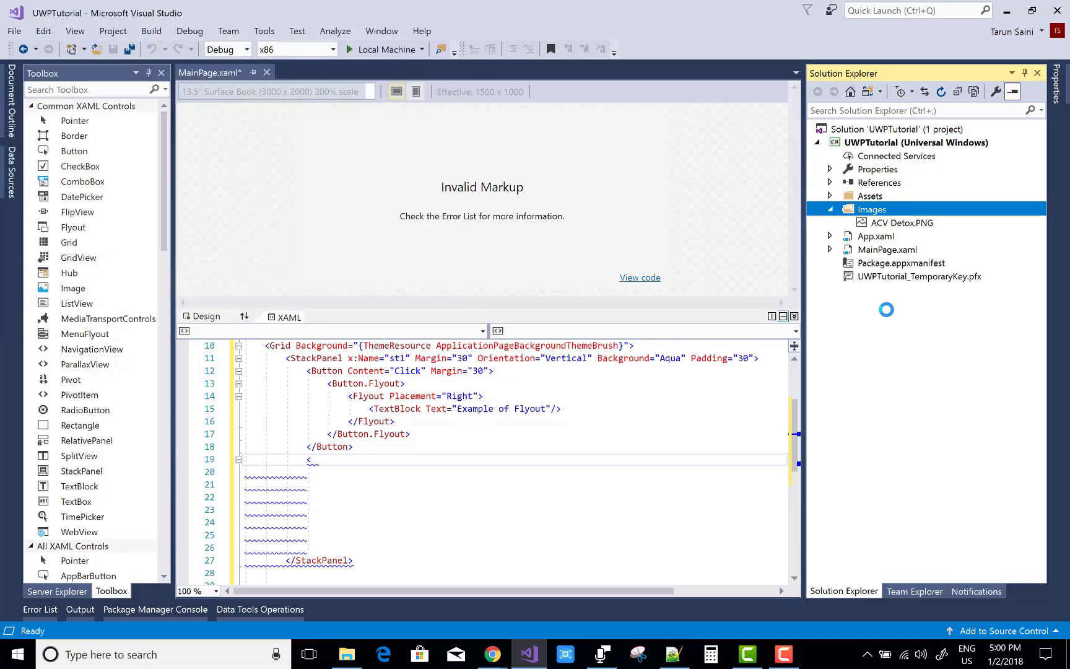
# Write an Image Img1 with Source Acv Detox.PNG, margin 30 and a new Img1_Tapped handler
pyautogui.click(320, 461)
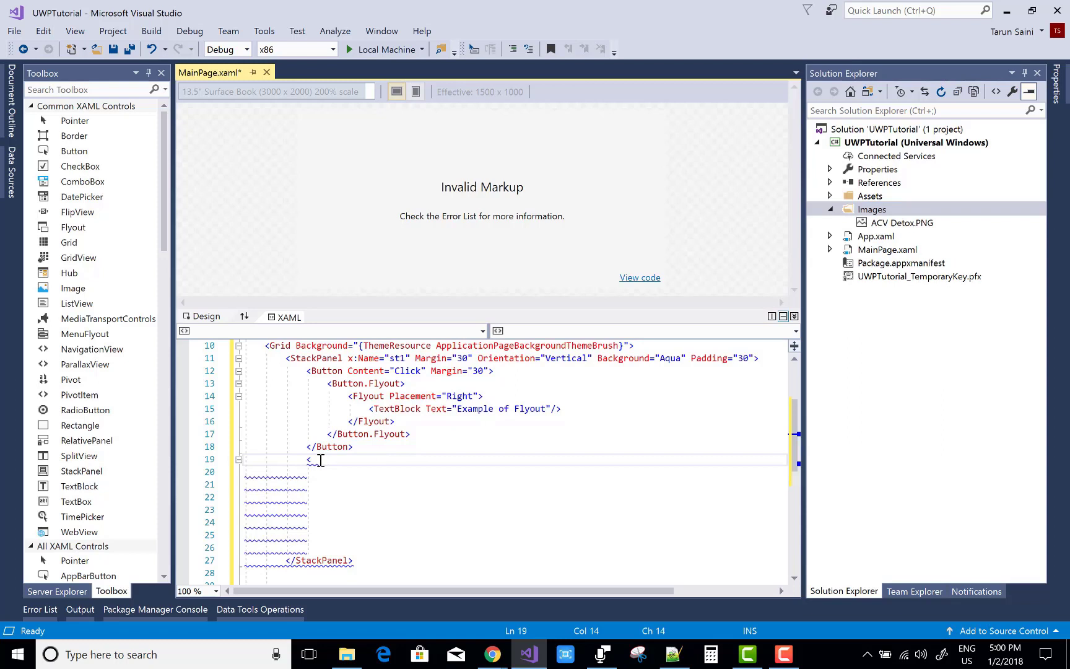
pyautogui.write('Image ')
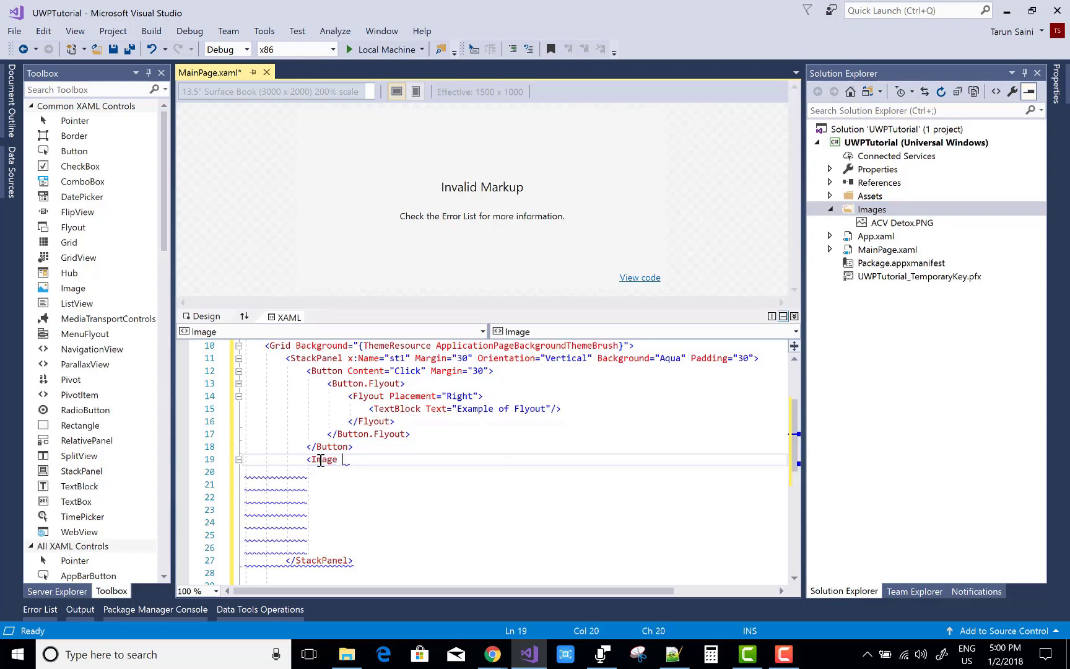
pyautogui.write('x:')
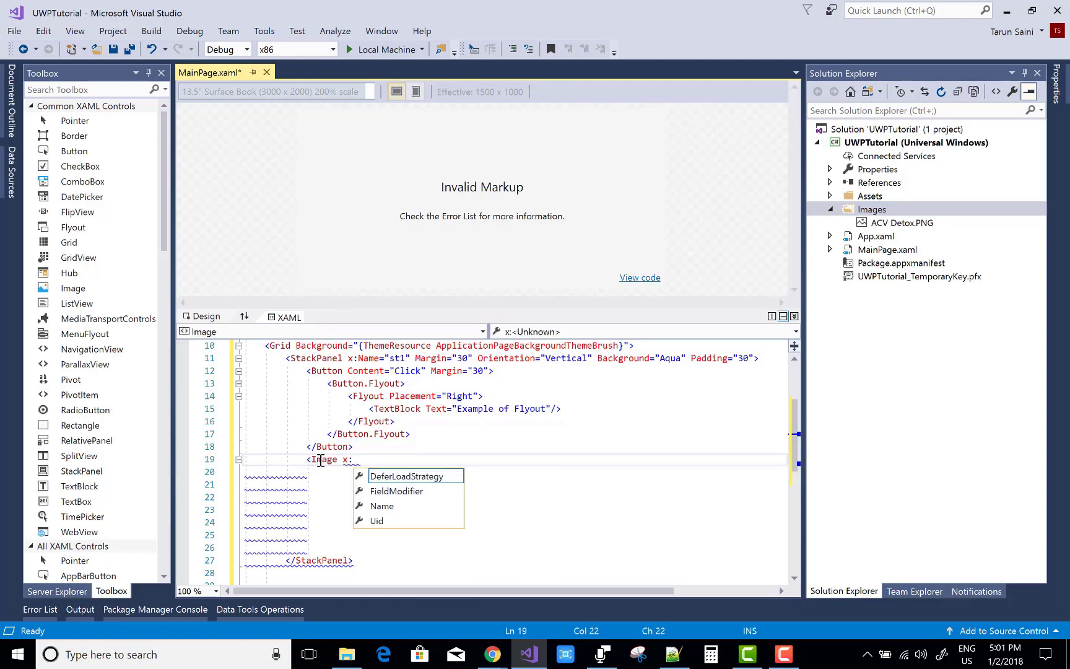
pyautogui.press('Down')
pyautogui.press('Down')
pyautogui.press('Return')
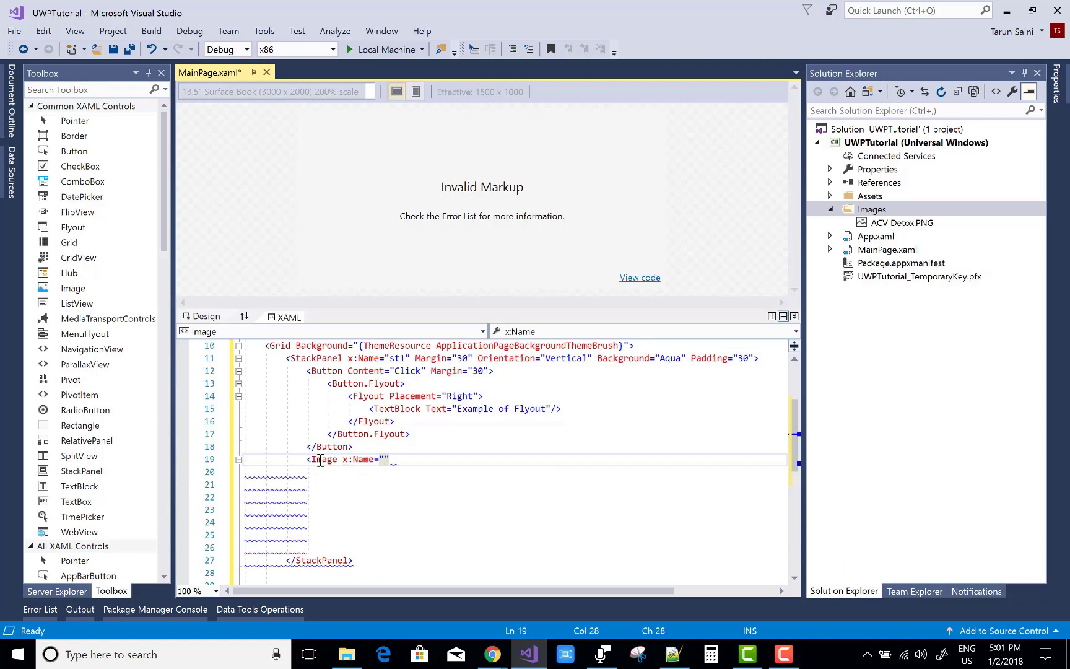
pyautogui.write('Img')
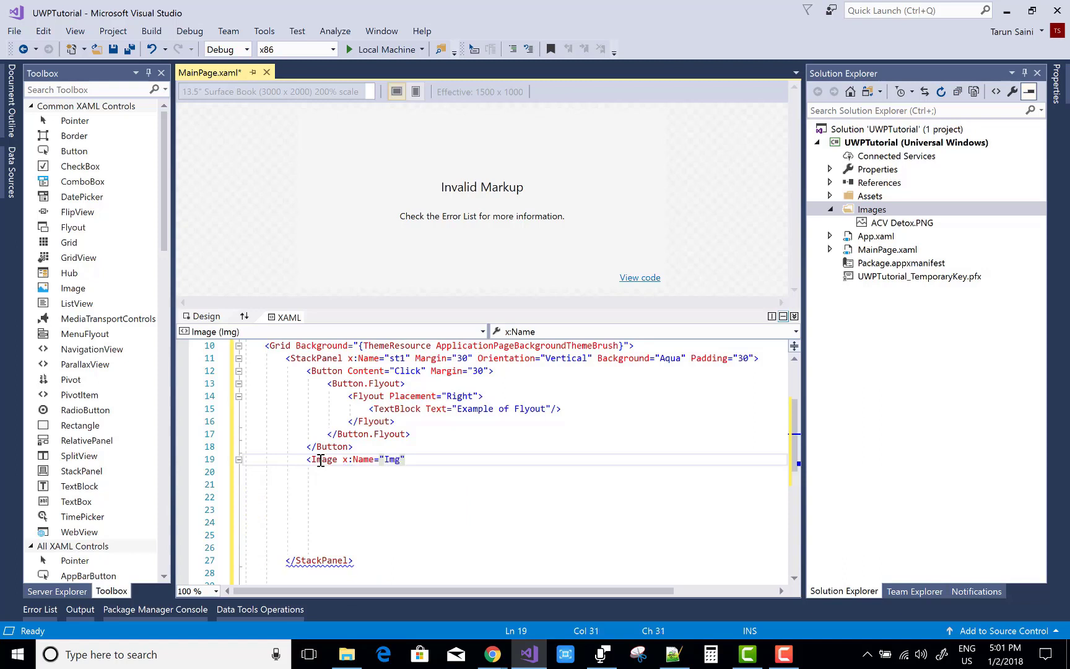
pyautogui.write('1" ')
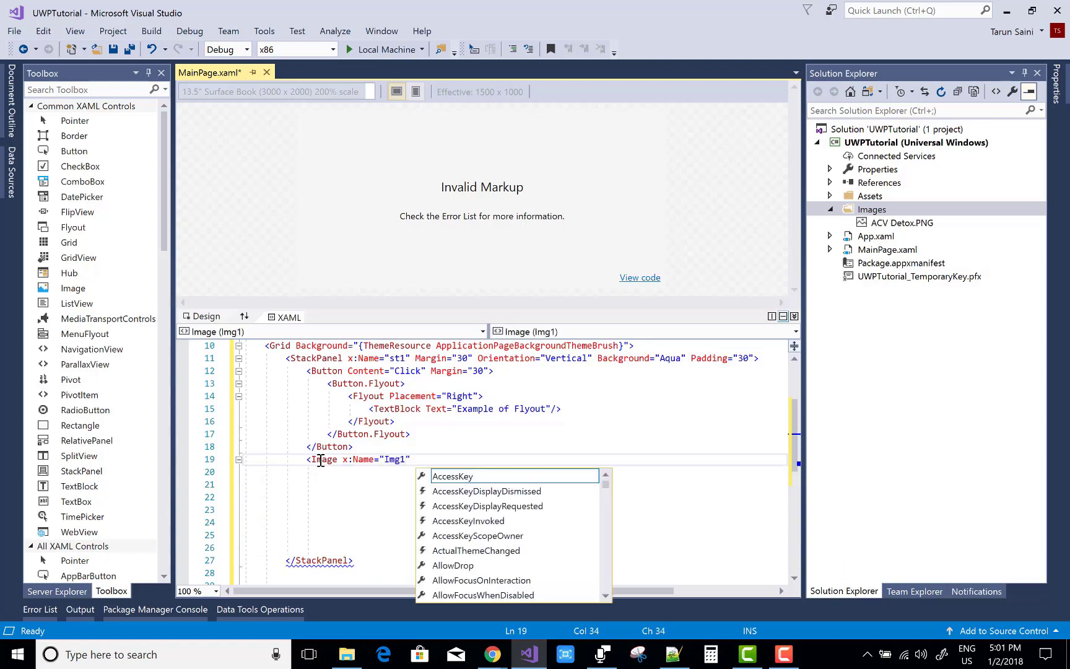
pyautogui.write('sour')
pyautogui.press('Return')
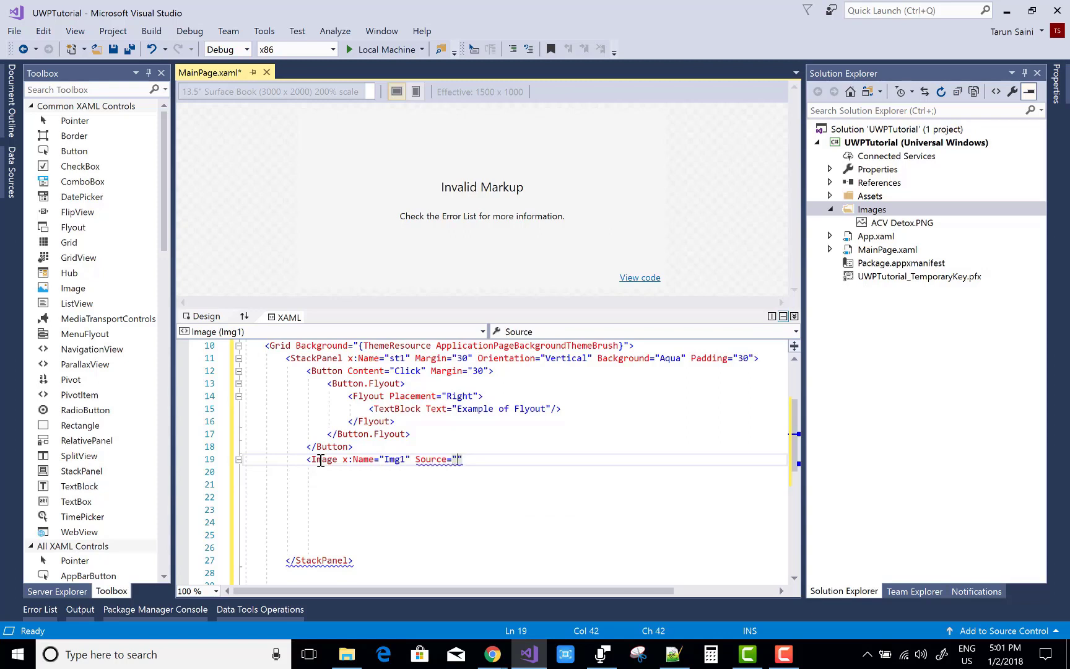
pyautogui.write('Images/')
pyautogui.write('Acv De')
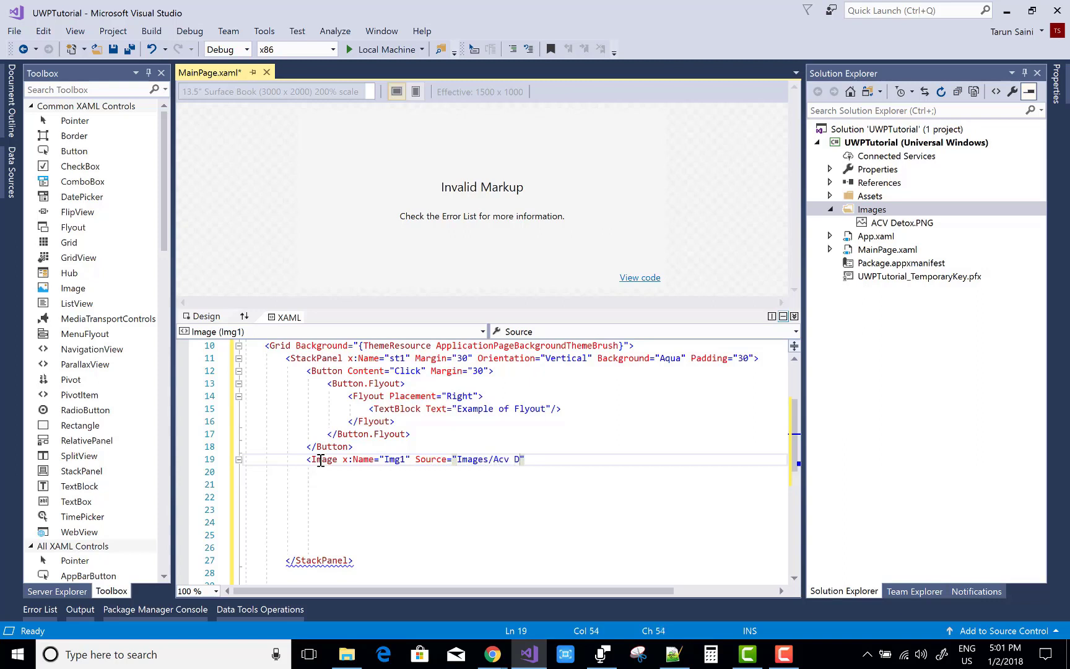
pyautogui.write('tox.')
pyautogui.write('PNG')
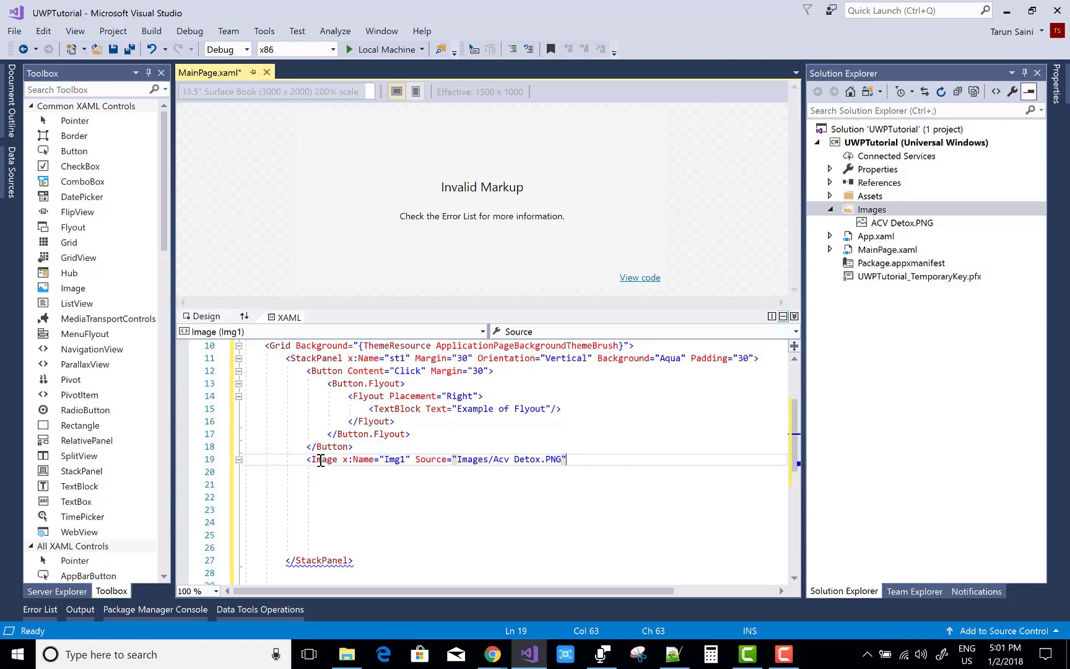
pyautogui.write(' margi')
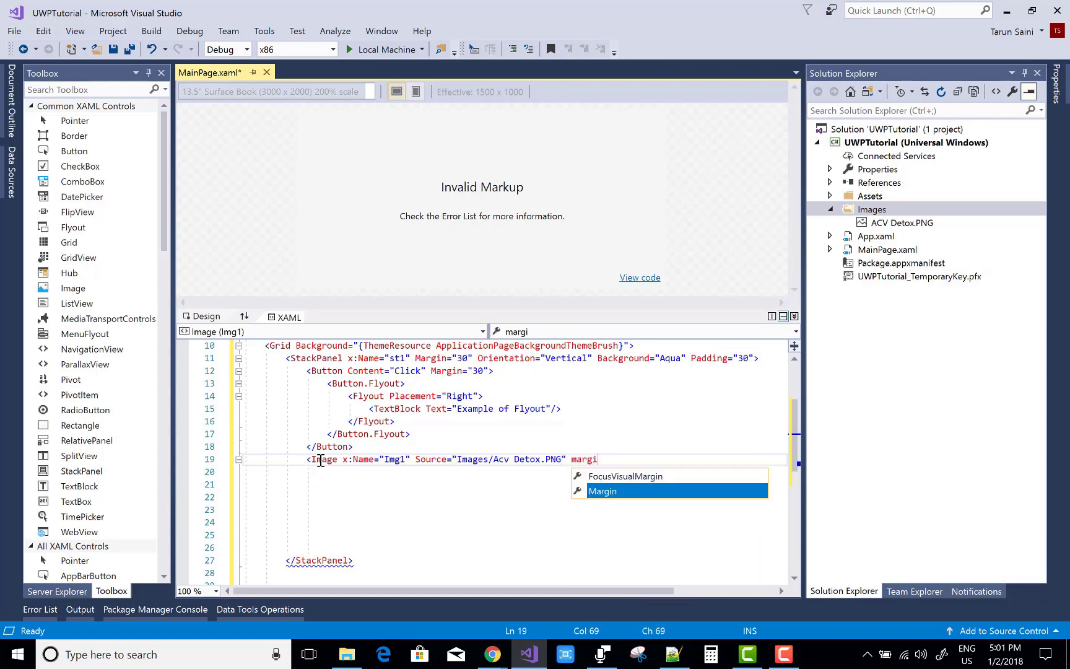
pyautogui.press('Tab')
pyautogui.write('30" ')
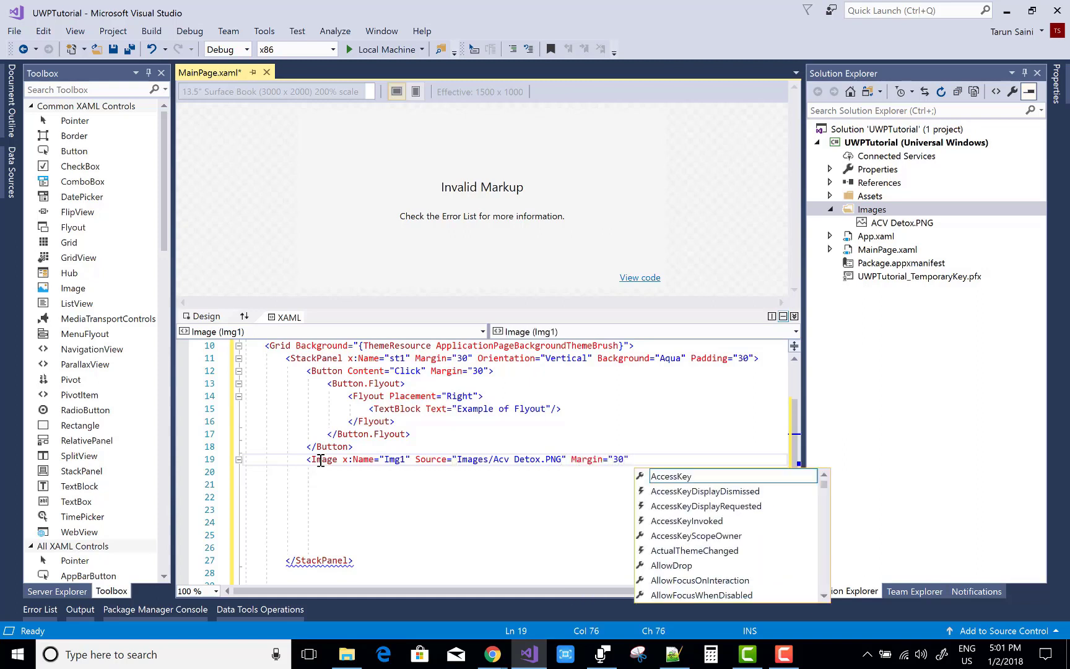
pyautogui.write('tapp')
pyautogui.press('Tab')
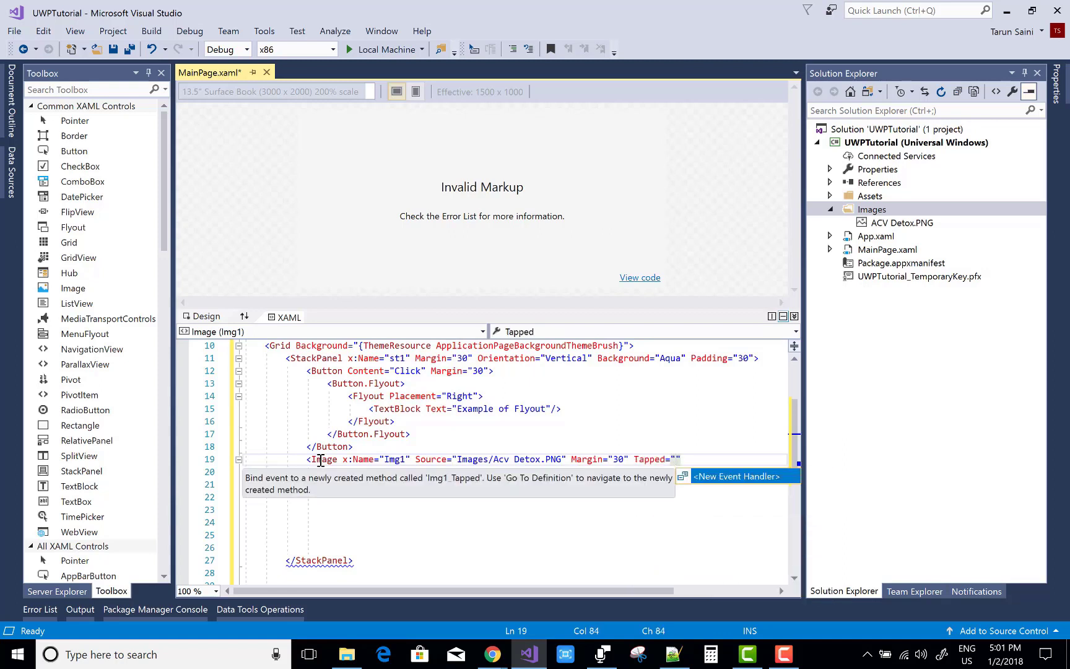
pyautogui.press('Tab')
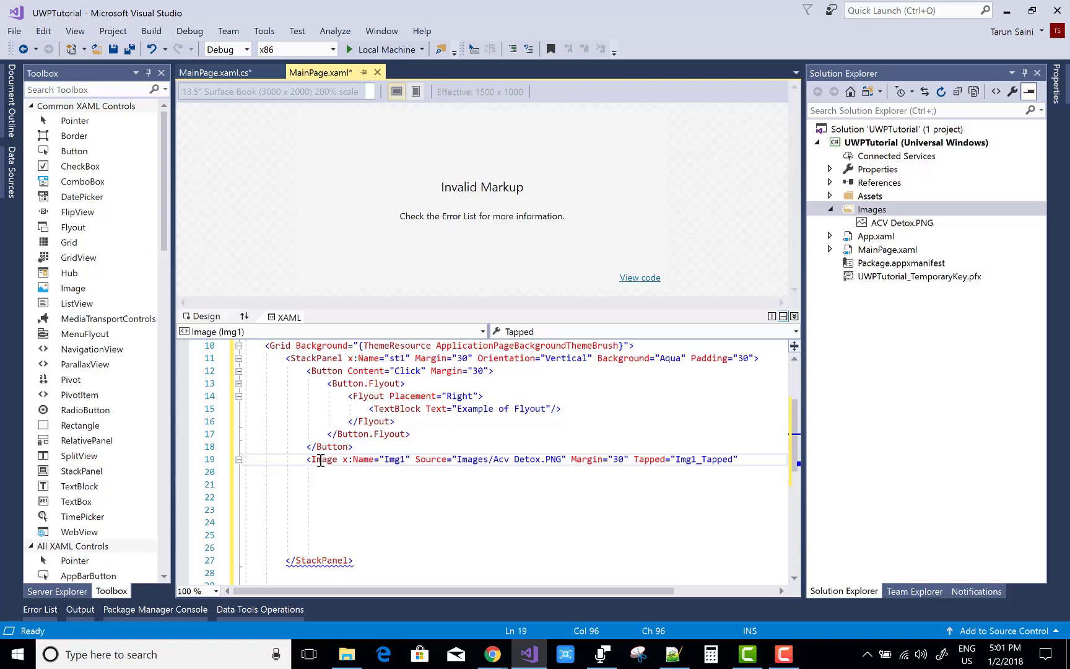
# Give Img1 width 160 and Left horizontal alignment
pyautogui.press('Return')
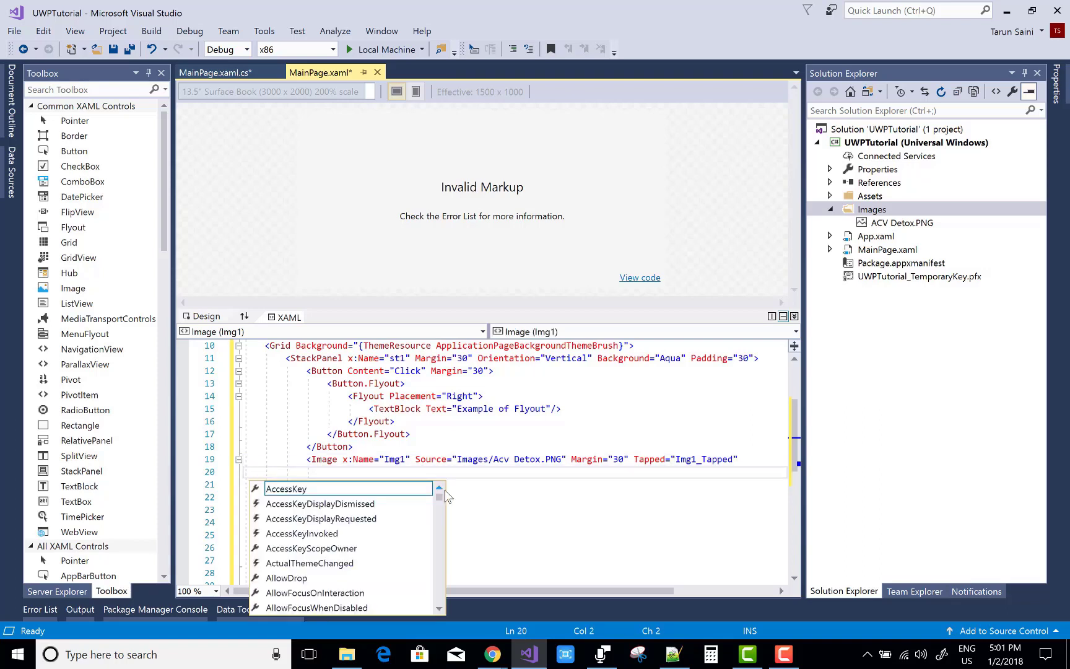
pyautogui.write('wif')
pyautogui.press('Tab')
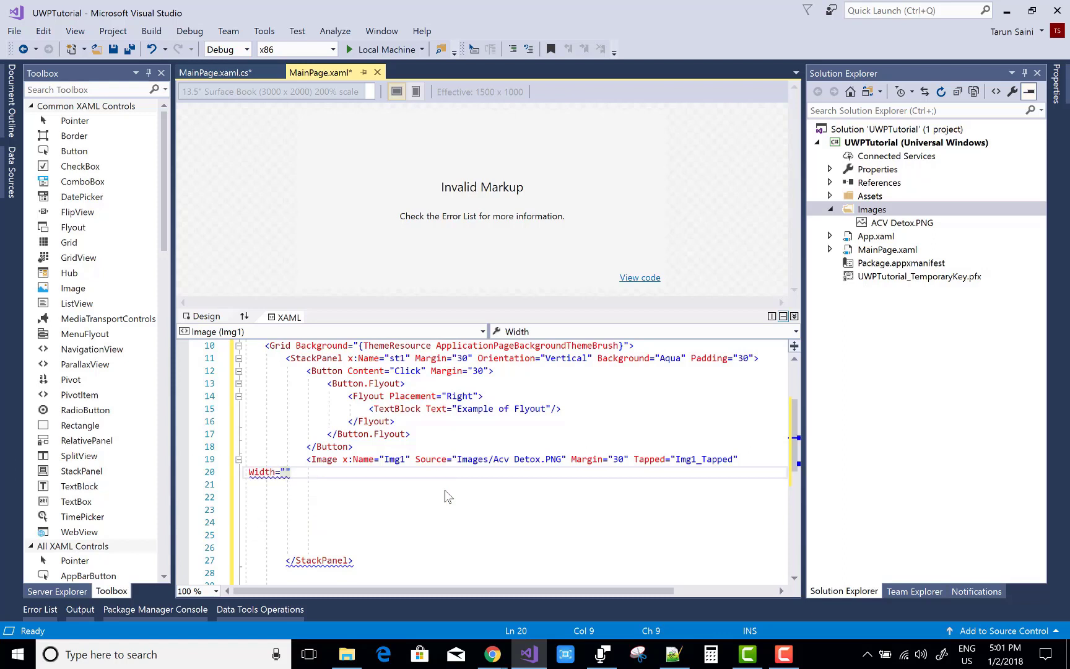
pyautogui.write('160')
pyautogui.press('Right')
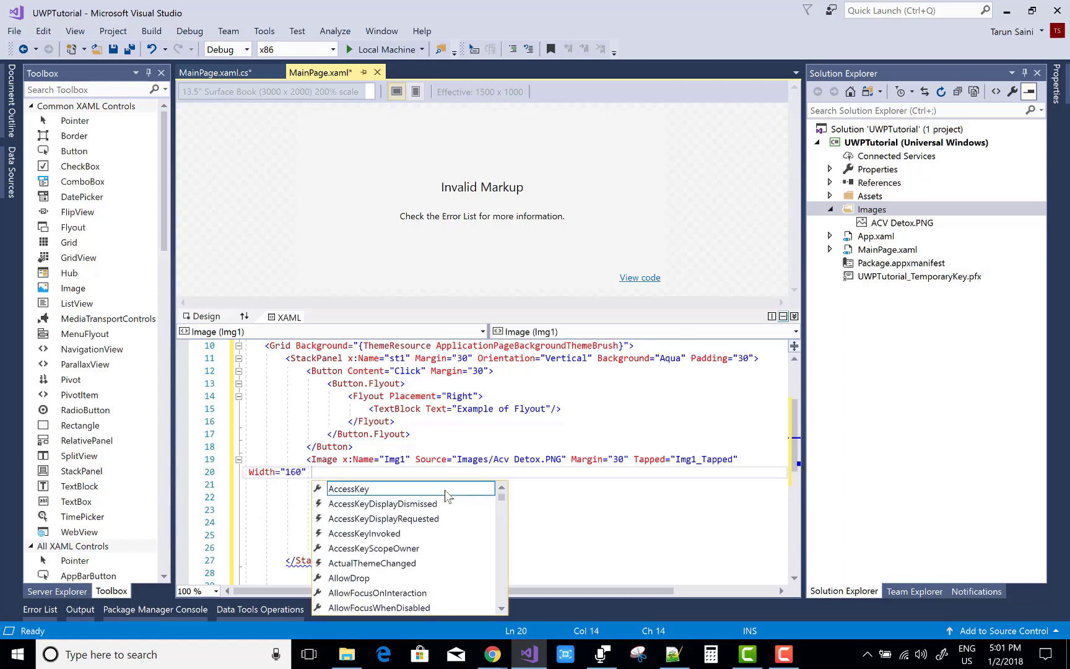
pyautogui.write('hor')
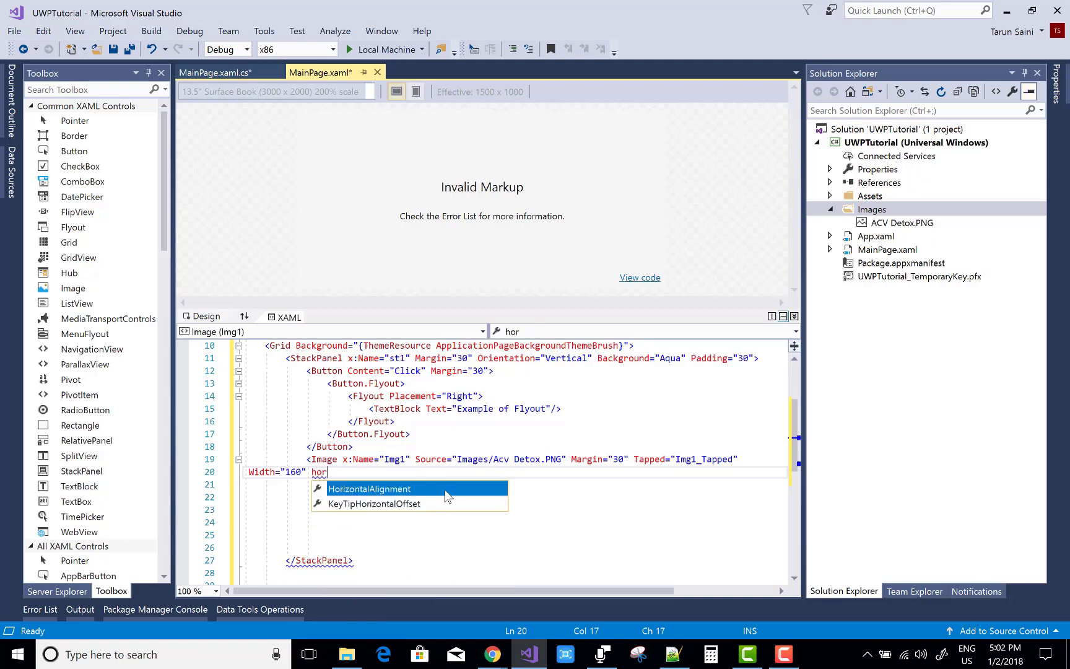
pyautogui.press('Tab')
pyautogui.press('Down')
pyautogui.press('Tab')
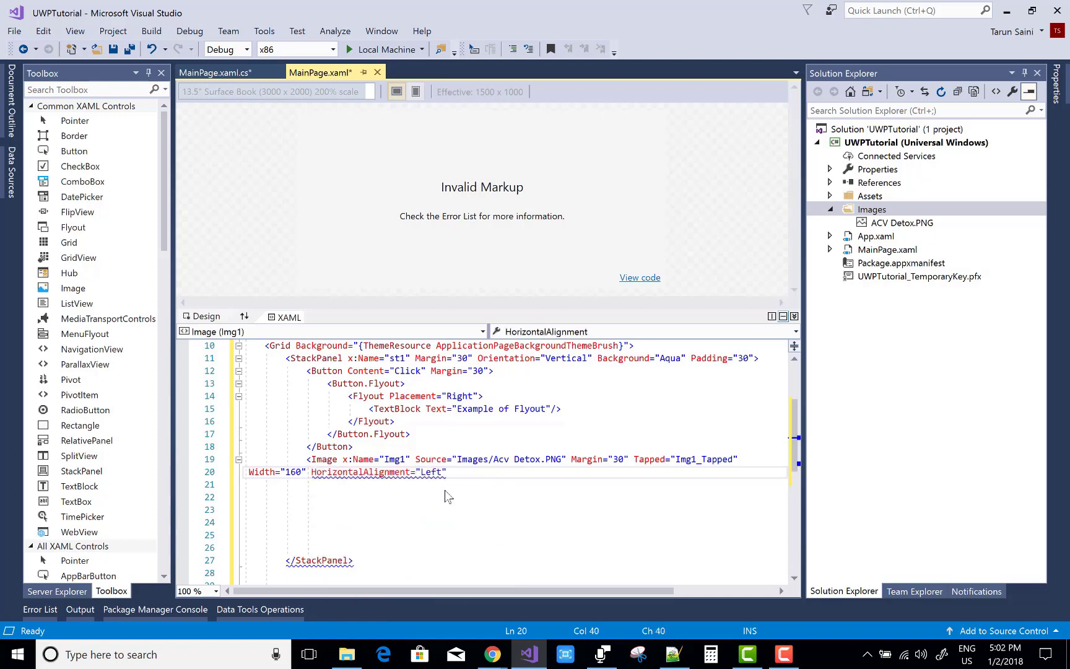